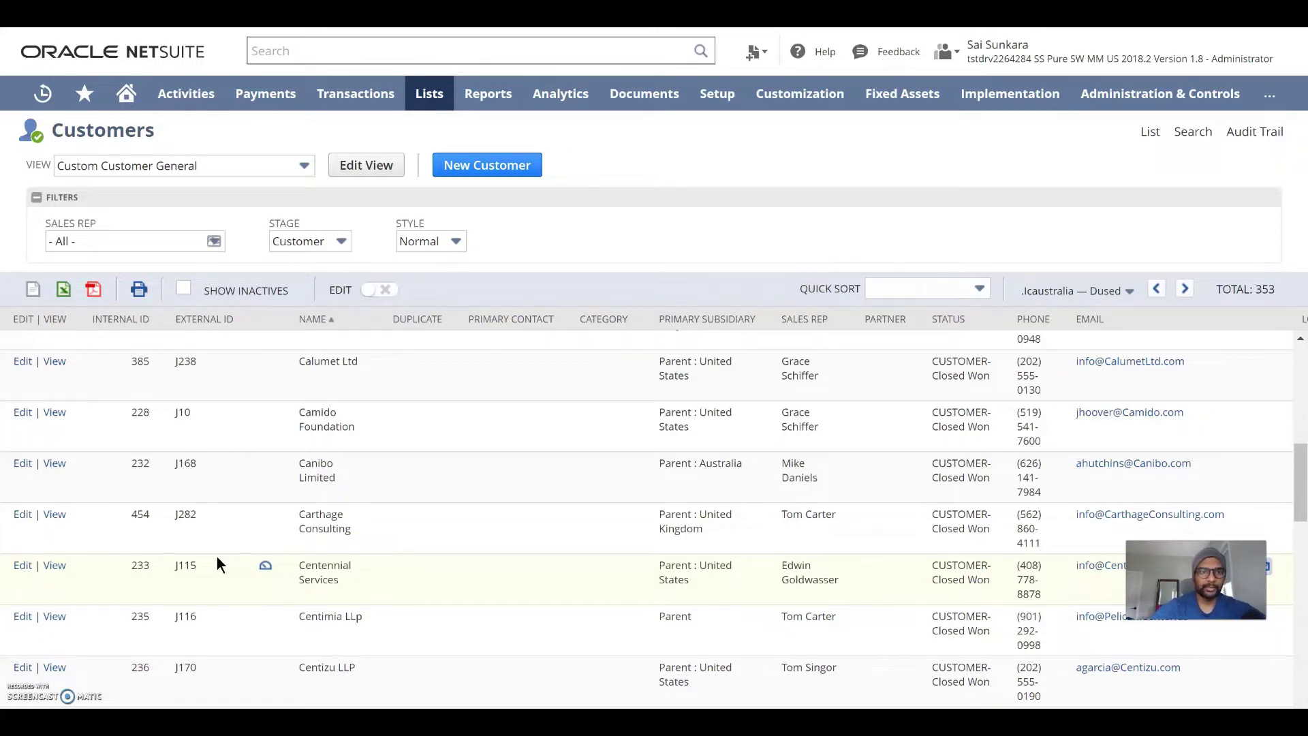
Try a global search for external ID J238, then clear the search box
{"action": "left_click", "coordinate": [143, 418]}
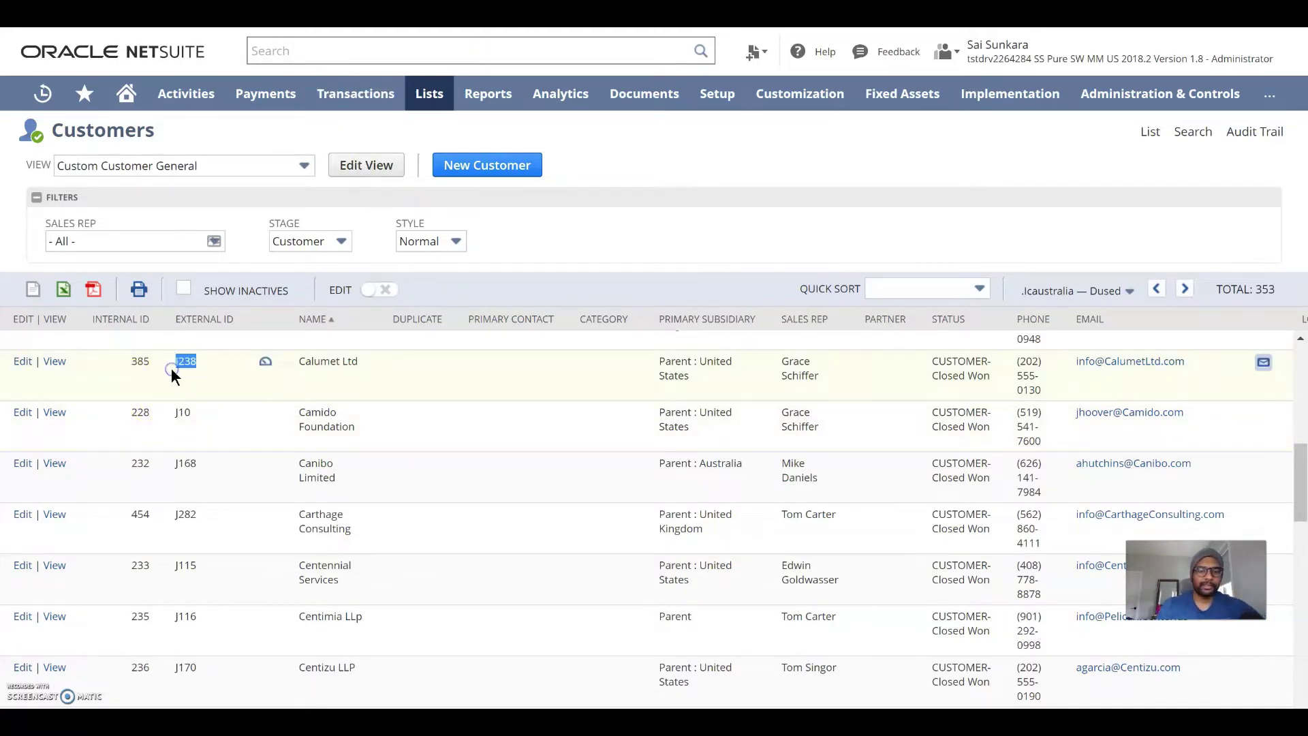
{"action": "left_click", "coordinate": [315, 53]}
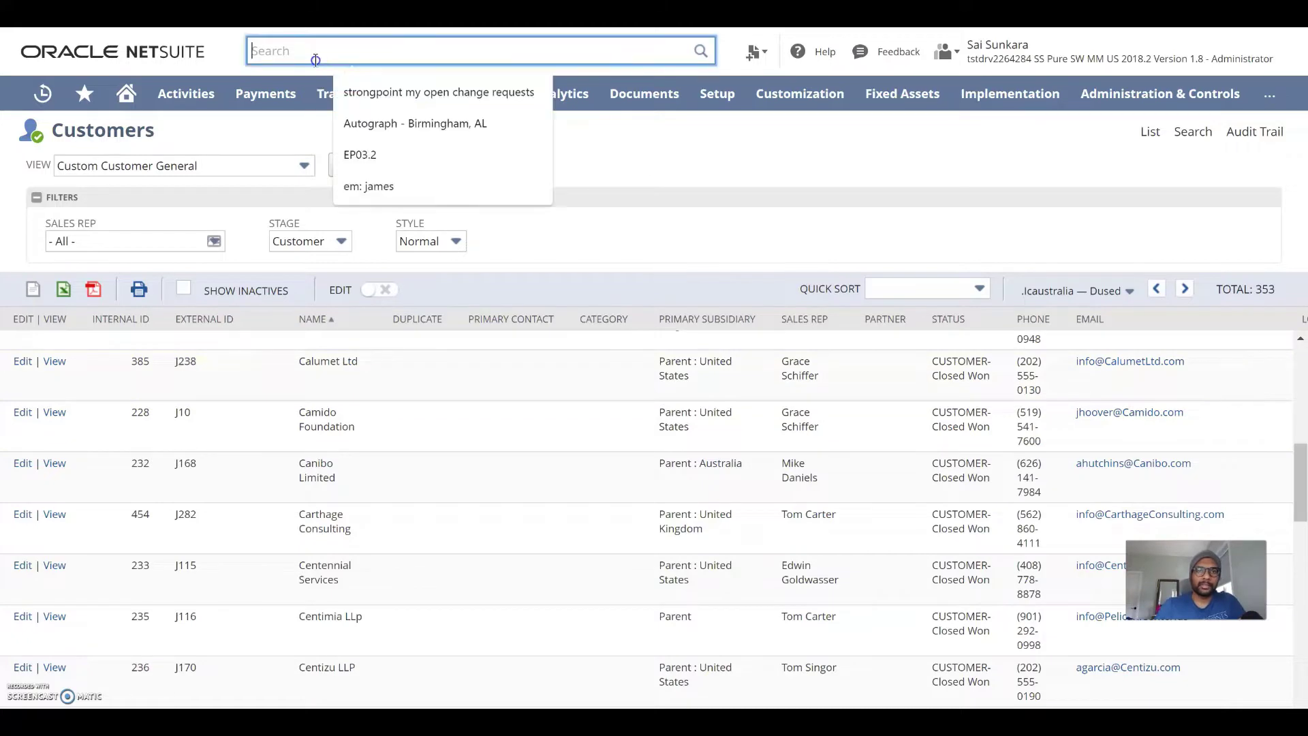
{"action": "type", "text": "J238"}
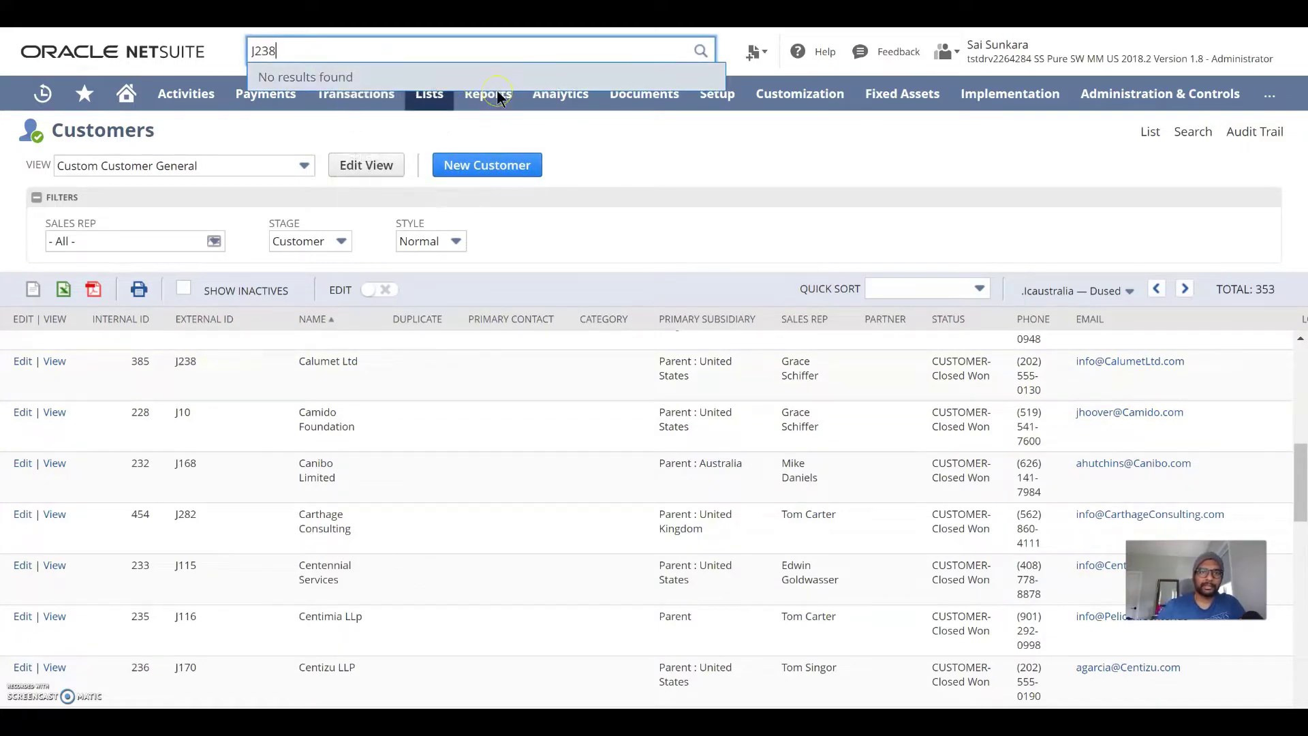
{"action": "key", "text": "BackSpace"}
{"action": "key", "text": "BackSpace"}
{"action": "key", "text": "BackSpace"}
{"action": "key", "text": "BackSpace"}
Search customers for 'calumet', then clear it and go to the Customers list
{"action": "type", "text": "cu"}
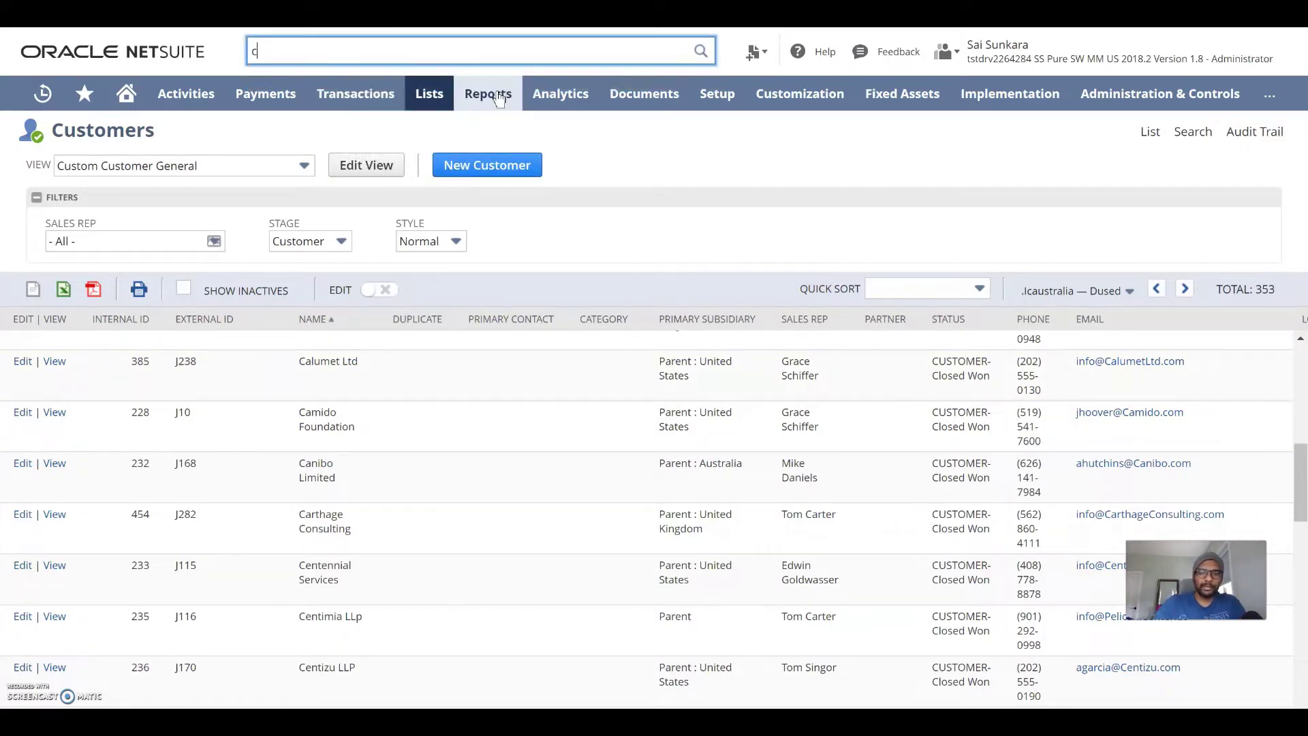
{"action": "mouse_move", "coordinate": [500, 97]}
{"action": "type", "text": ":"}
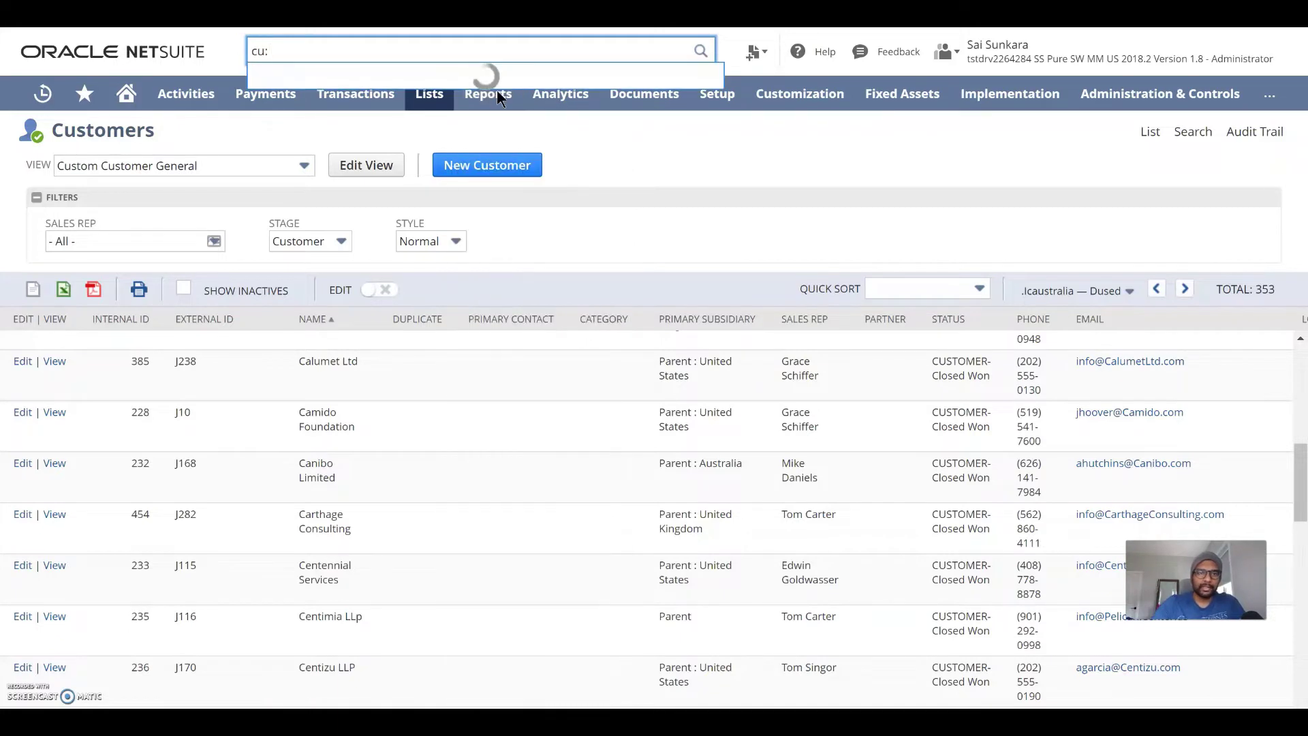
{"action": "type", "text": " calum"}
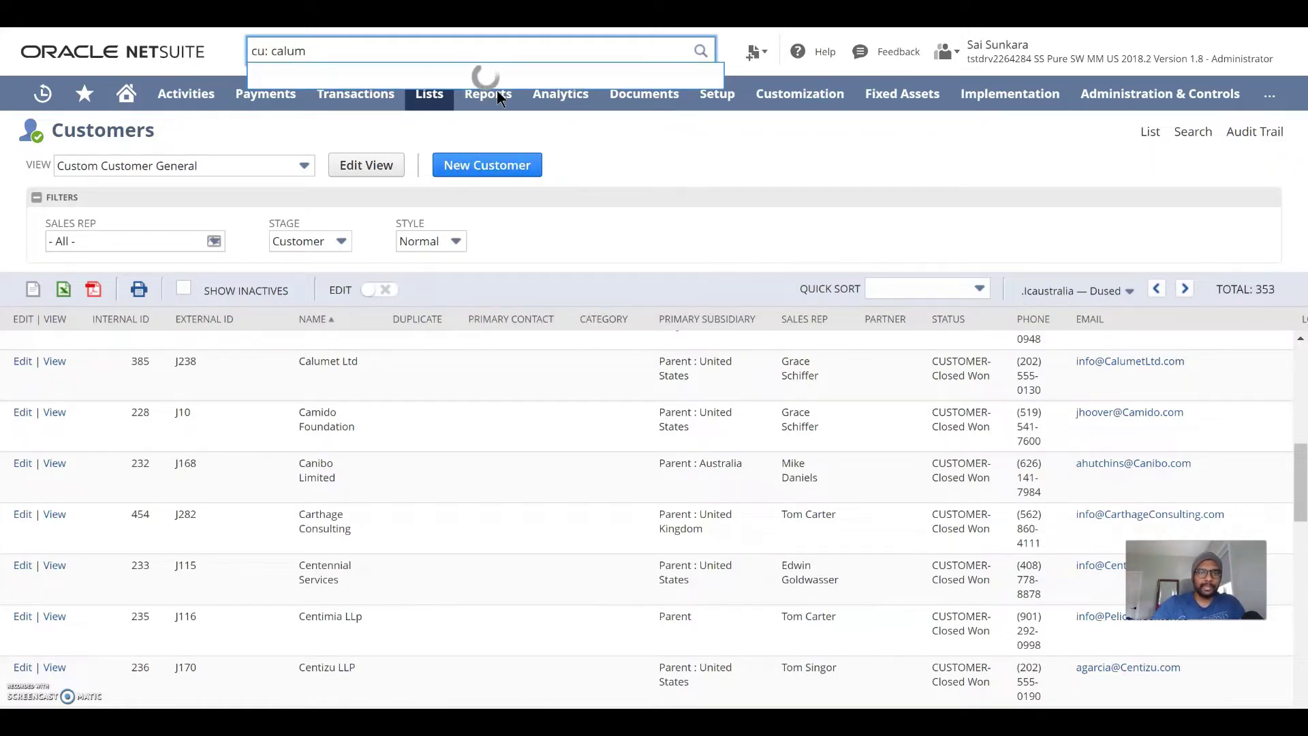
{"action": "type", "text": "et"}
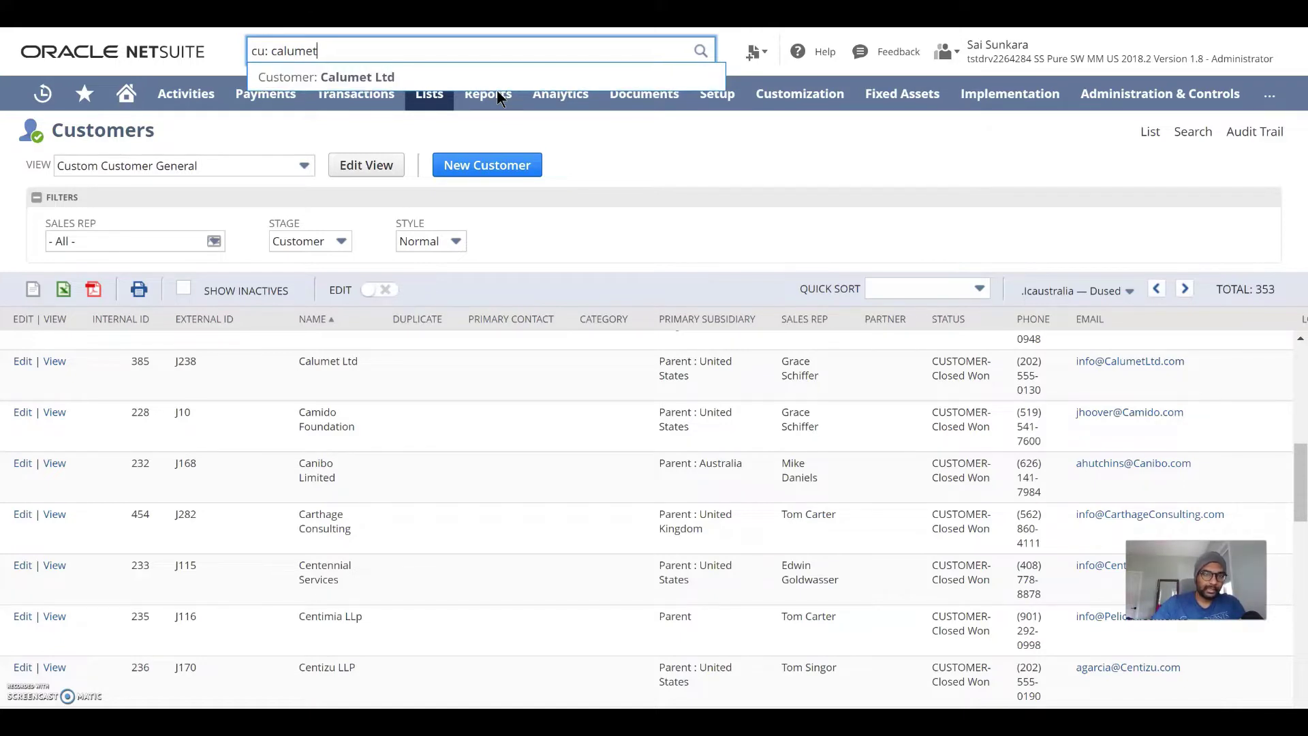
{"action": "key", "text": "BackSpace"}
{"action": "key", "text": "BackSpace"}
{"action": "key", "text": "BackSpace"}
{"action": "key", "text": "BackSpace"}
{"action": "key", "text": "BackSpace"}
{"action": "key", "text": "BackSpace"}
{"action": "key", "text": "BackSpace"}
{"action": "key", "text": "BackSpace"}
{"action": "key", "text": "BackSpace"}
{"action": "key", "text": "BackSpace"}
{"action": "key", "text": "BackSpace"}
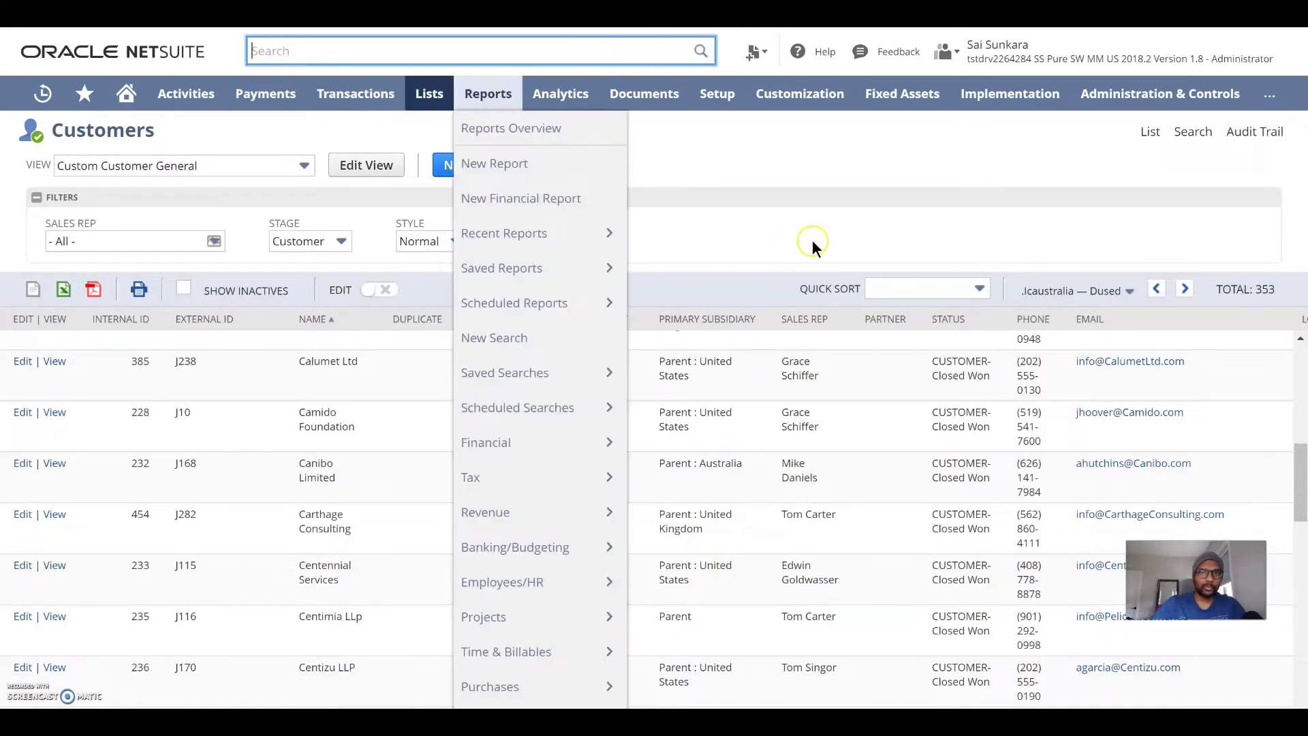
{"action": "left_click", "coordinate": [813, 156]}
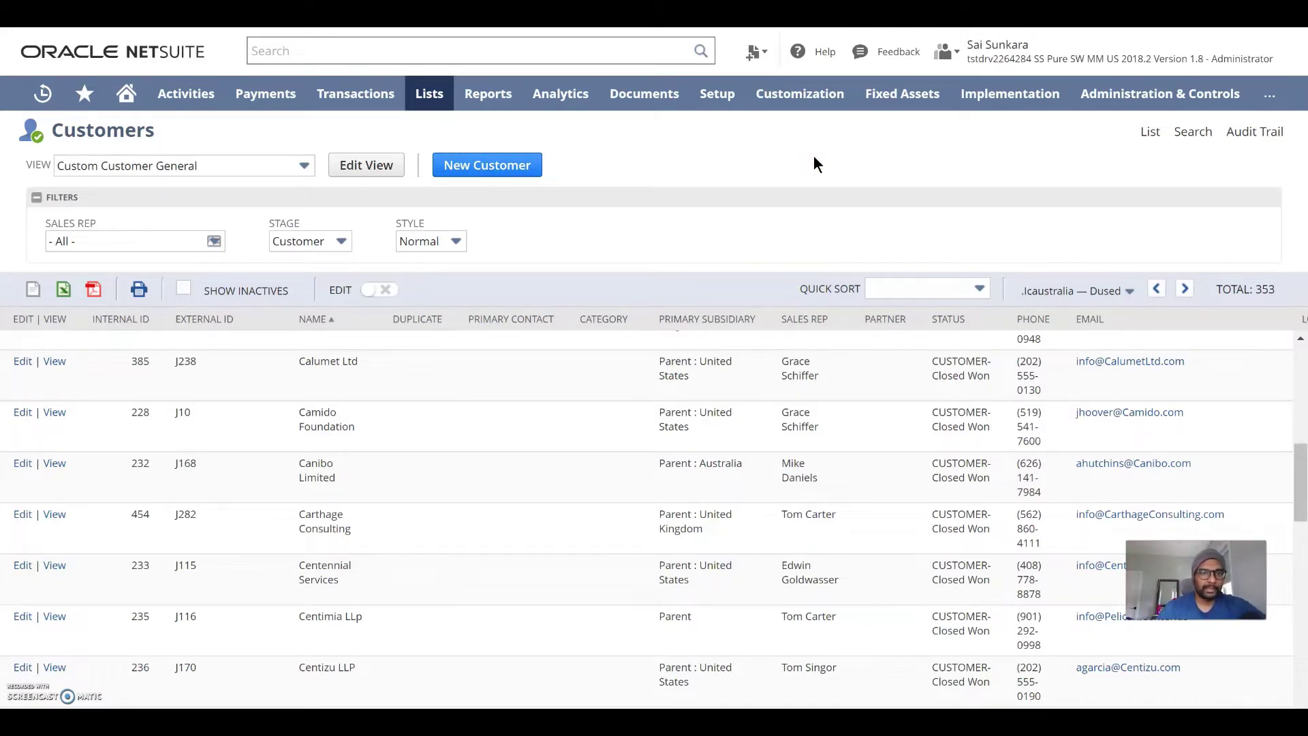
{"action": "left_click", "coordinate": [339, 346]}
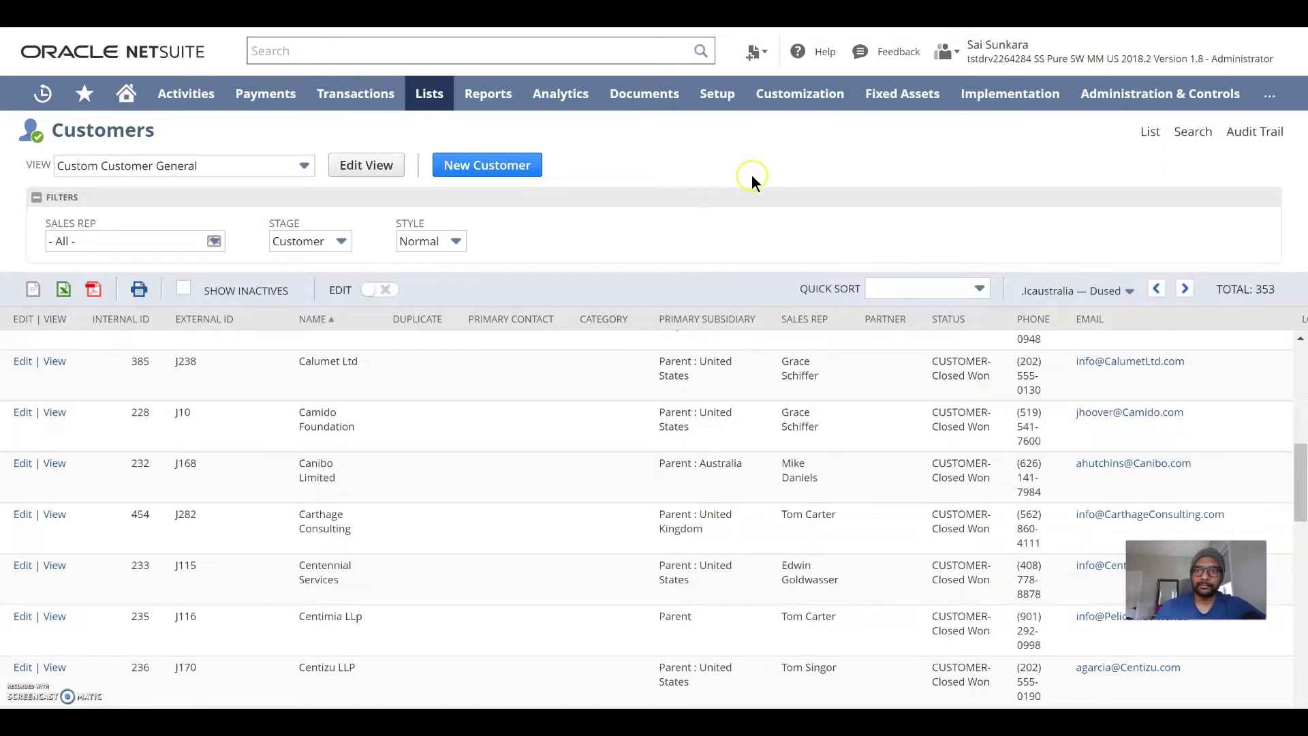
Start a new script from Customization > Scripting > Scripts
{"action": "mouse_move", "coordinate": [790, 95]}
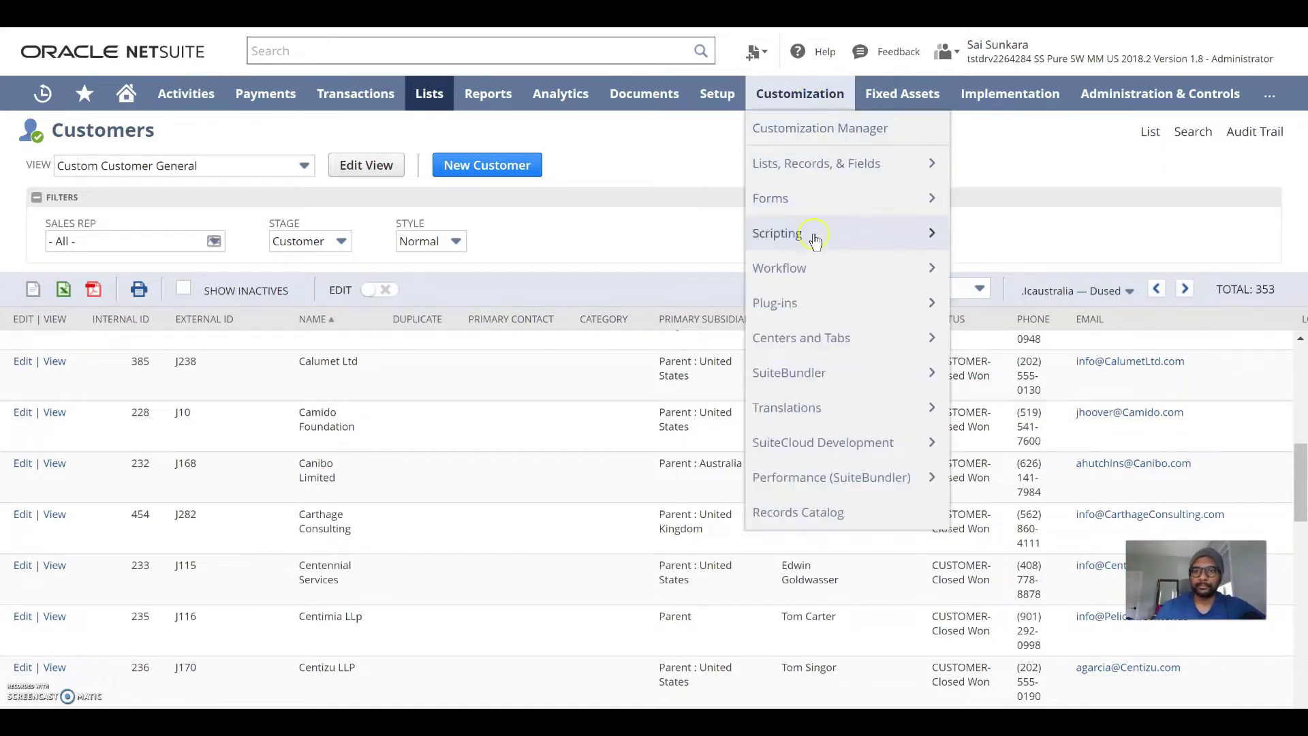
{"action": "mouse_move", "coordinate": [815, 238]}
{"action": "mouse_move", "coordinate": [1015, 247]}
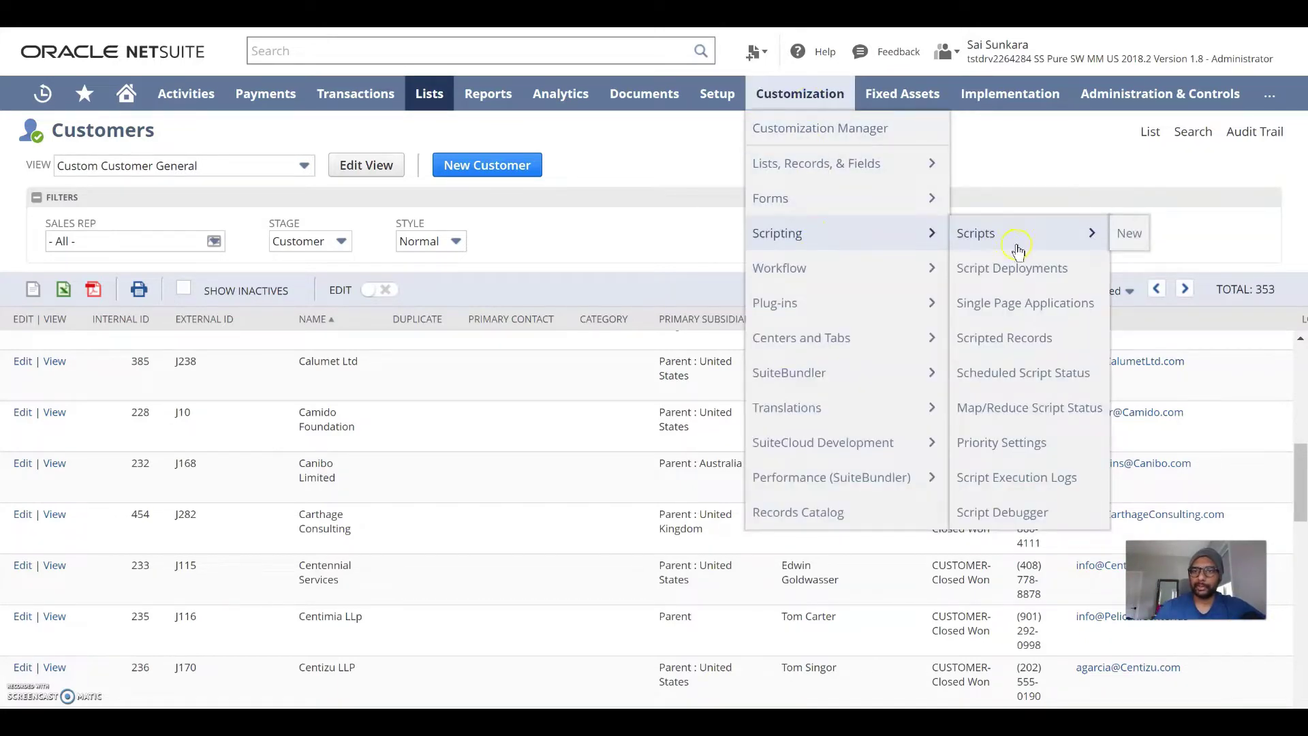
{"action": "left_click", "coordinate": [1125, 234]}
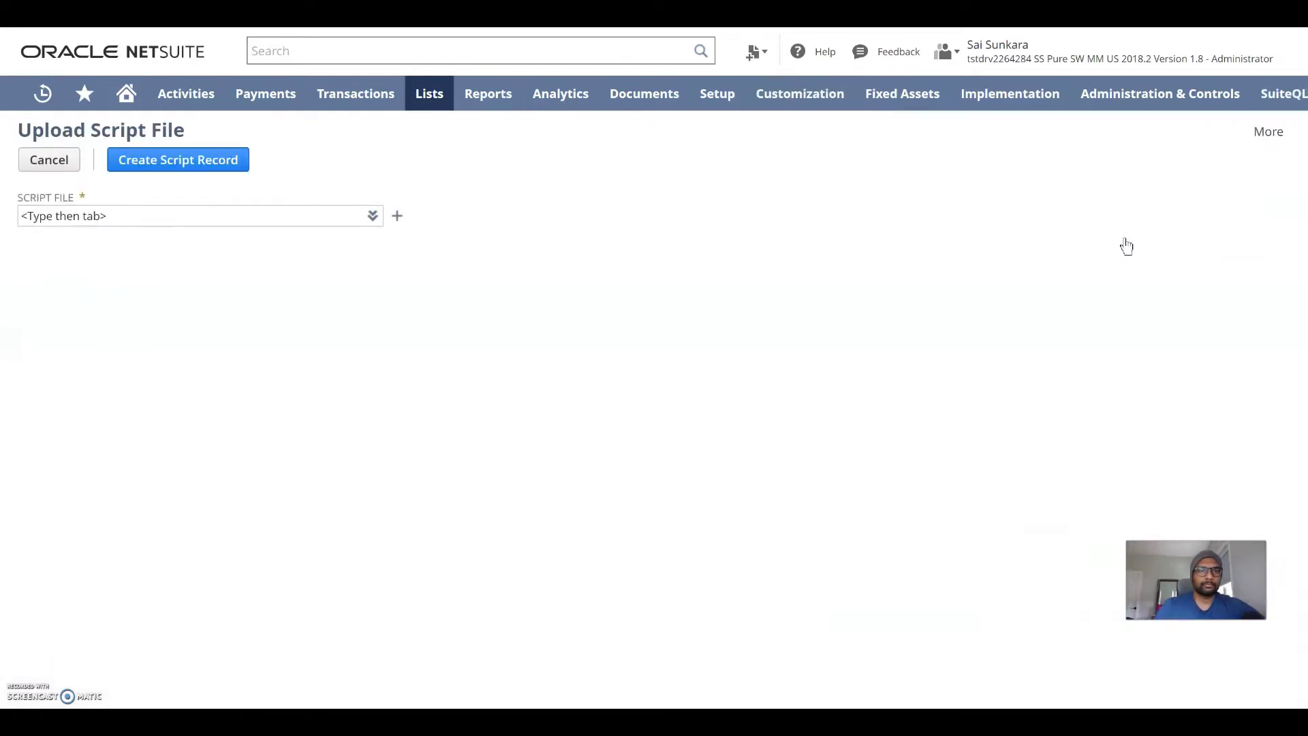
Create a new script file from external-search.v20220828.suitelet.js in the Suitelet folder
{"action": "left_click", "coordinate": [398, 217]}
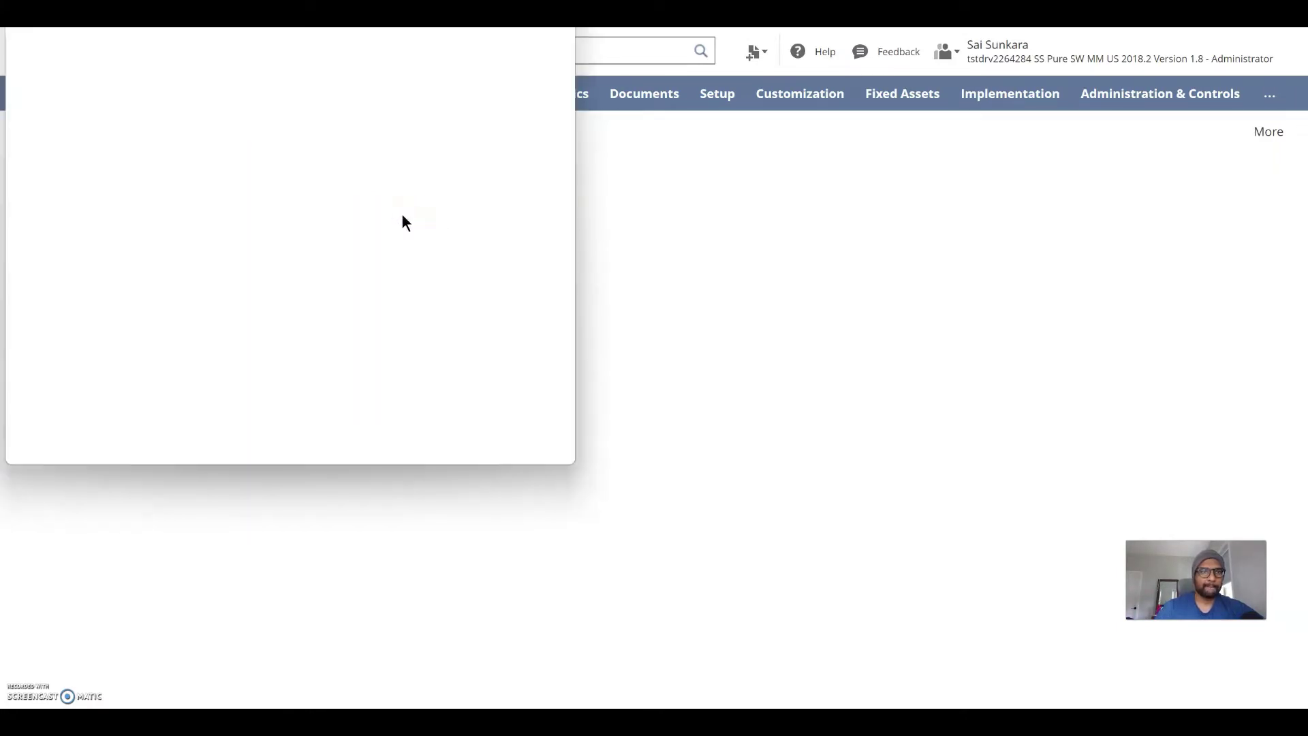
{"action": "left_click_drag", "start_coordinate": [307, 28], "coordinate": [339, 64]}
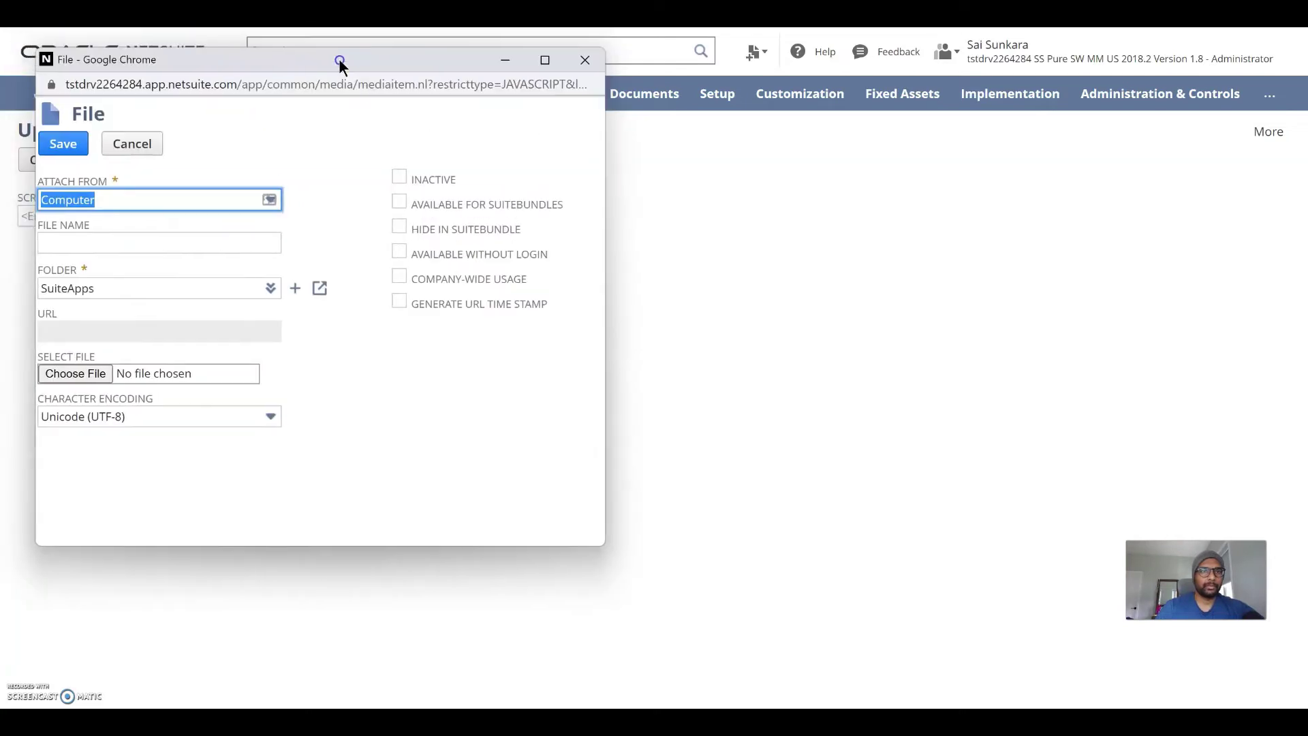
{"action": "left_click", "coordinate": [144, 249]}
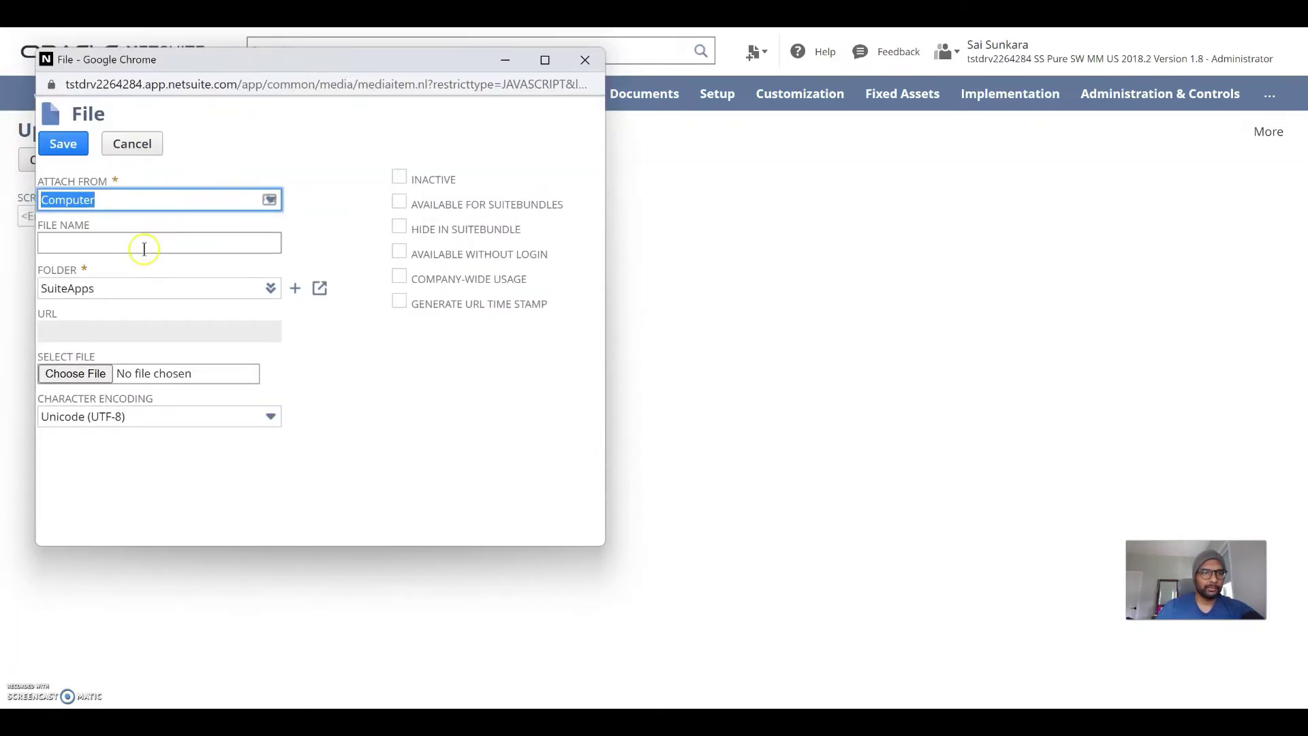
{"action": "left_click", "coordinate": [84, 375]}
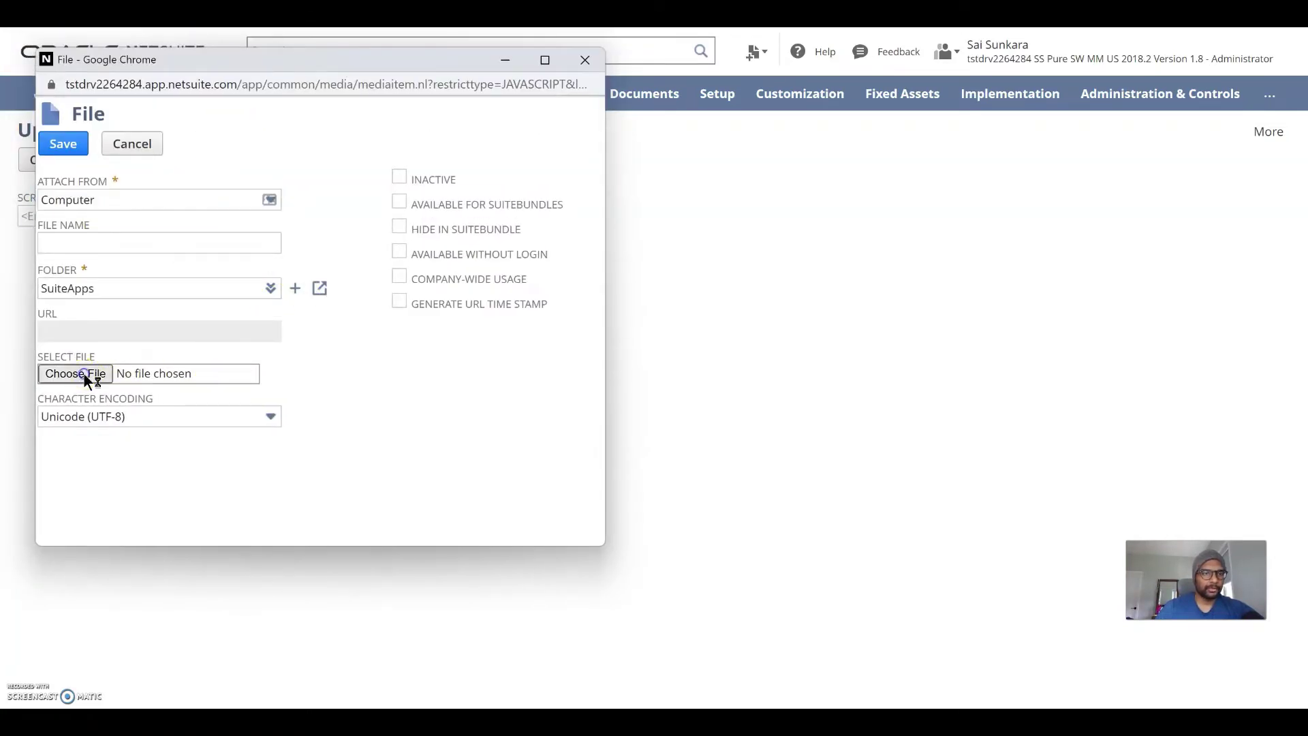
{"action": "left_click", "coordinate": [164, 386]}
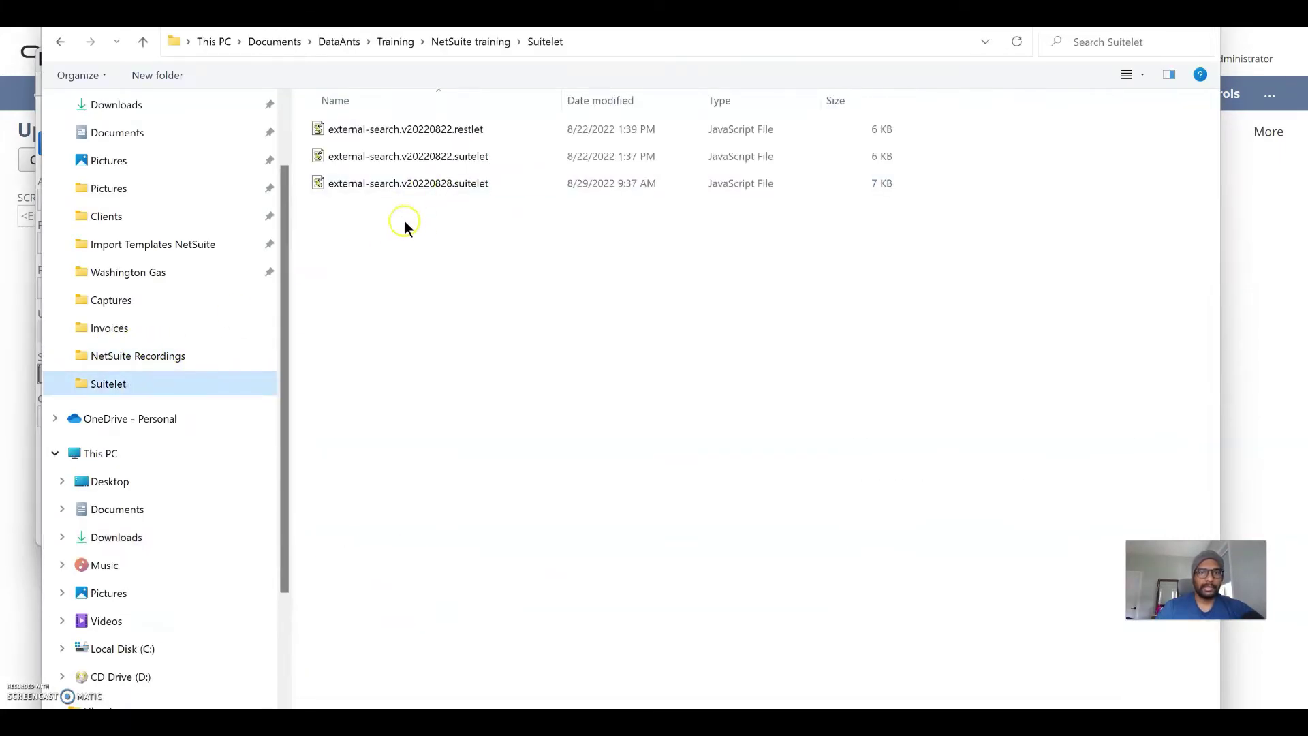
{"action": "left_click", "coordinate": [431, 182]}
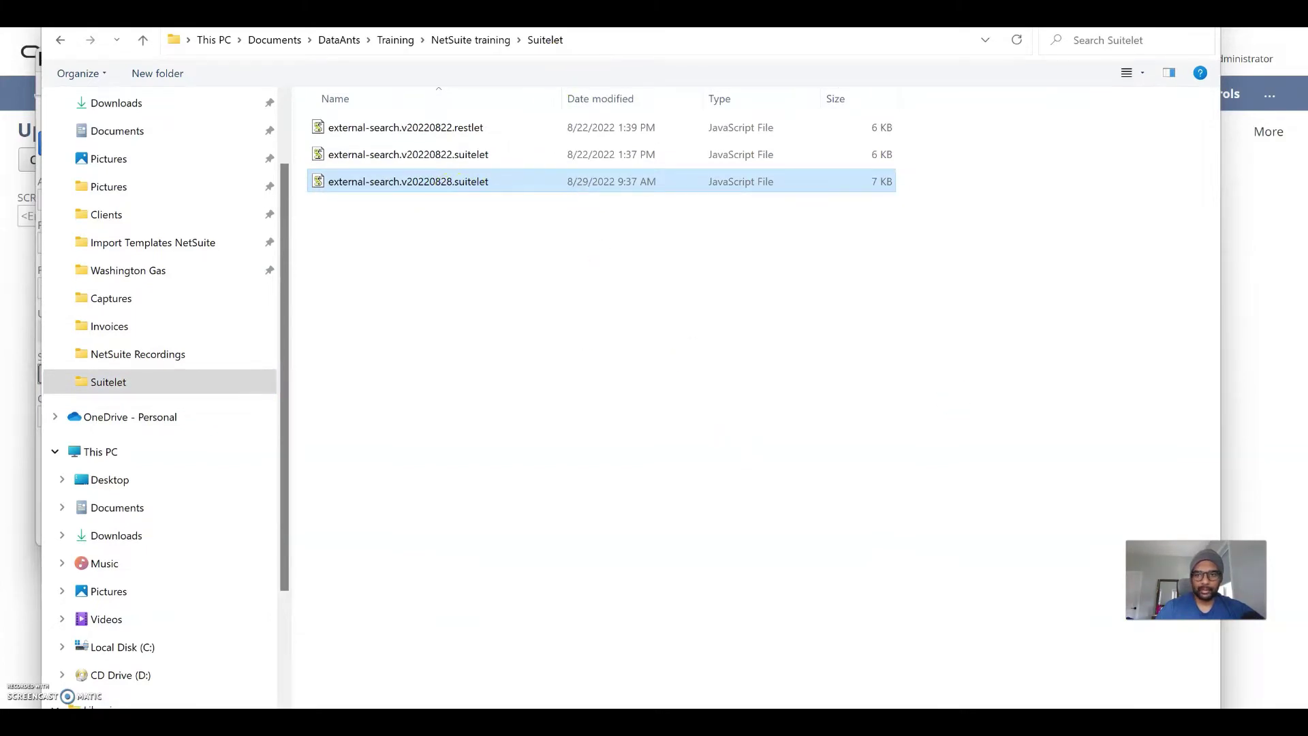
{"action": "key", "text": "Return"}
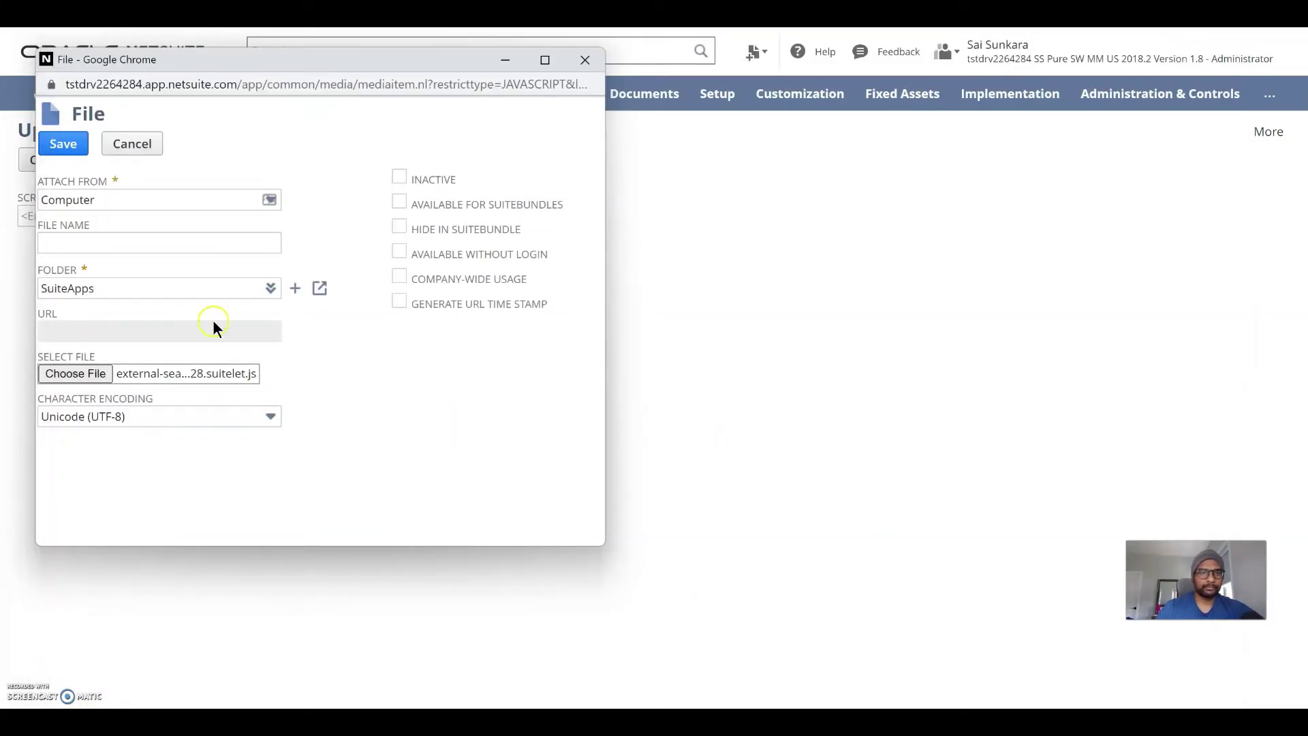
Name the script file External ID Suitelet v2.0 and save it
{"action": "left_click", "coordinate": [131, 244]}
{"action": "type", "text": "Ex"}
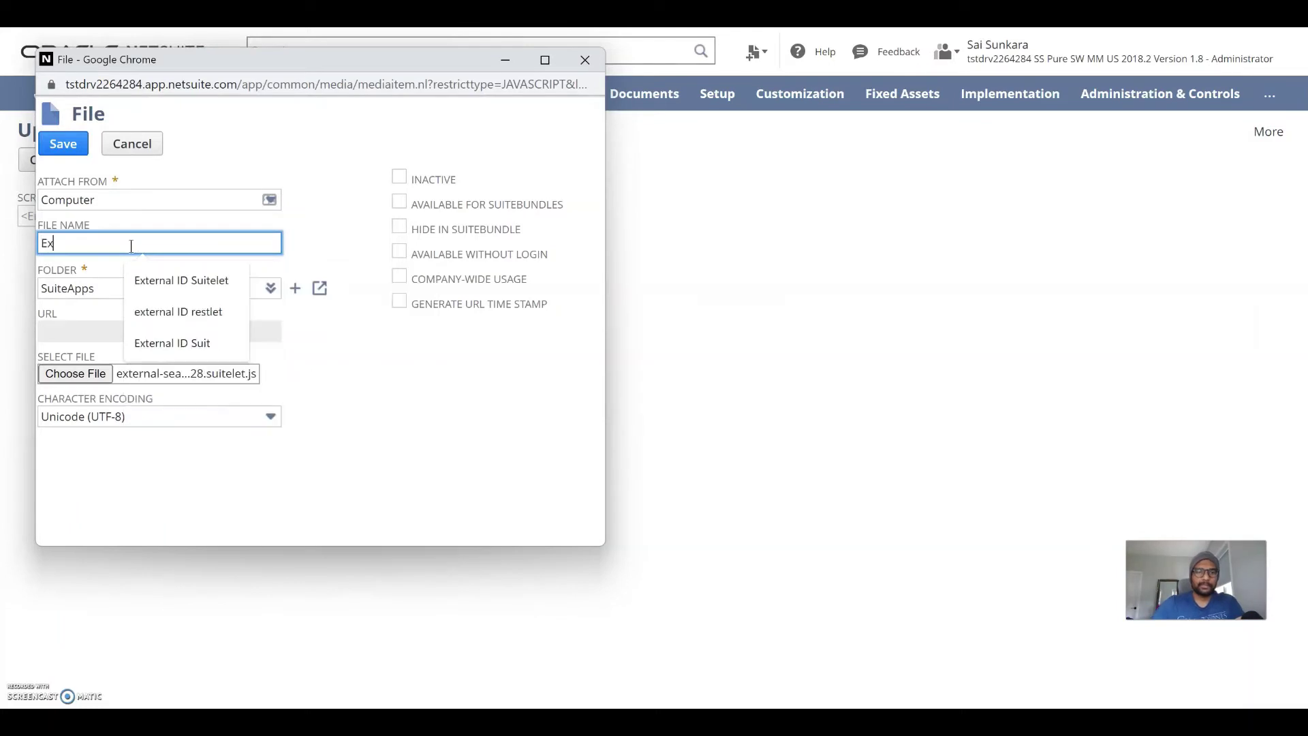
{"action": "key", "text": "Down"}
{"action": "key", "text": "Escape"}
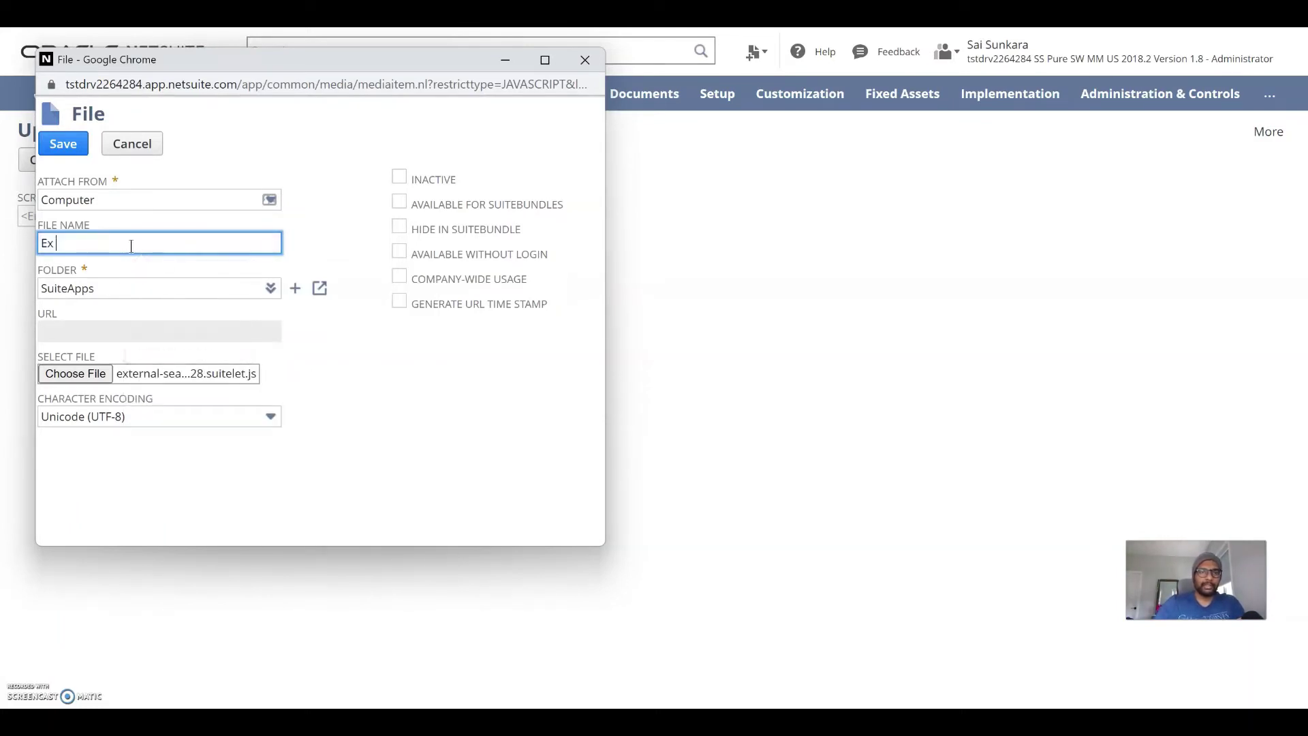
{"action": "type", "text": "ternal I"}
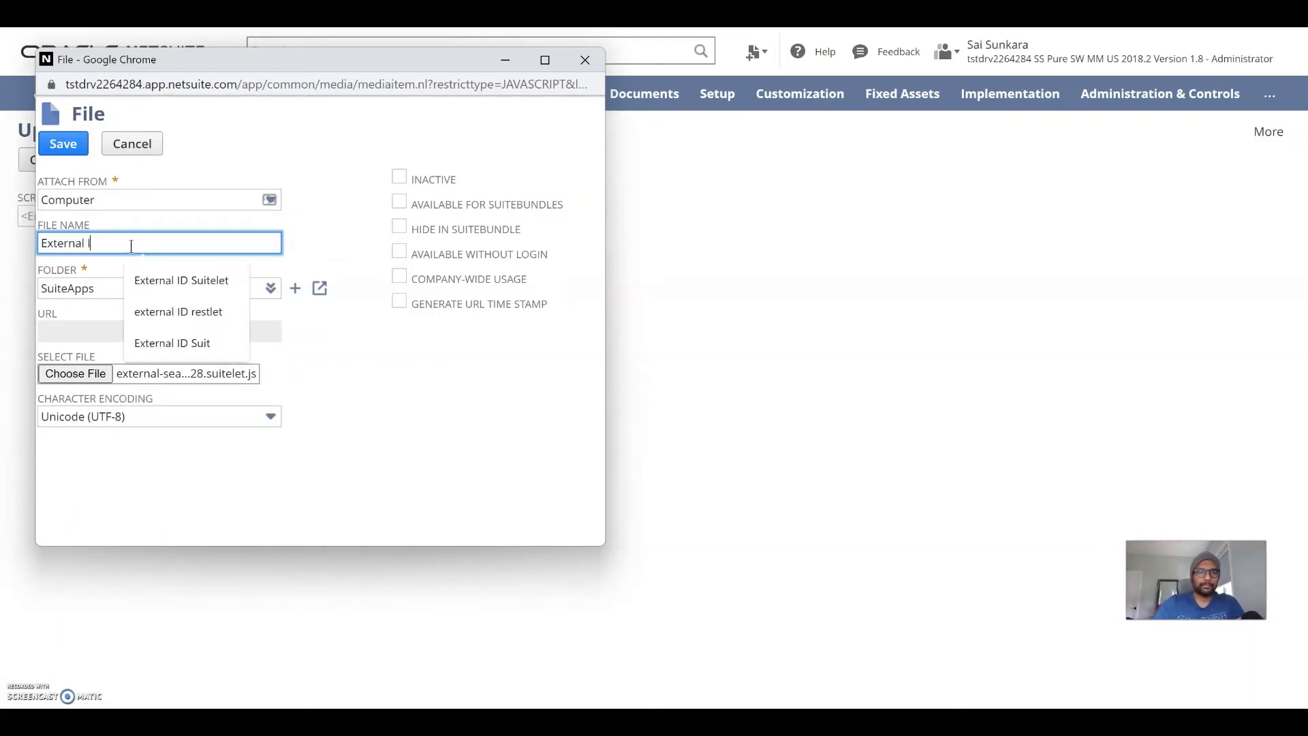
{"action": "type", "text": "D Suitelet"}
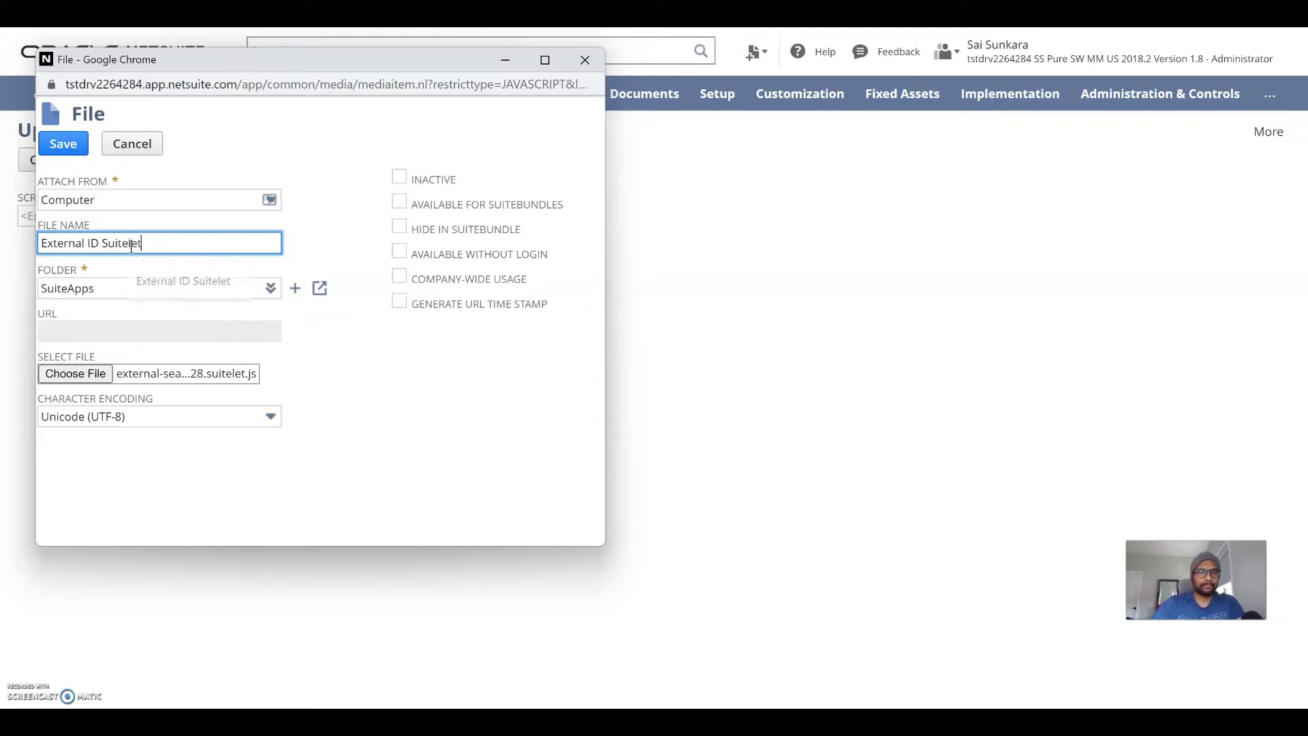
{"action": "type", "text": " v2.0"}
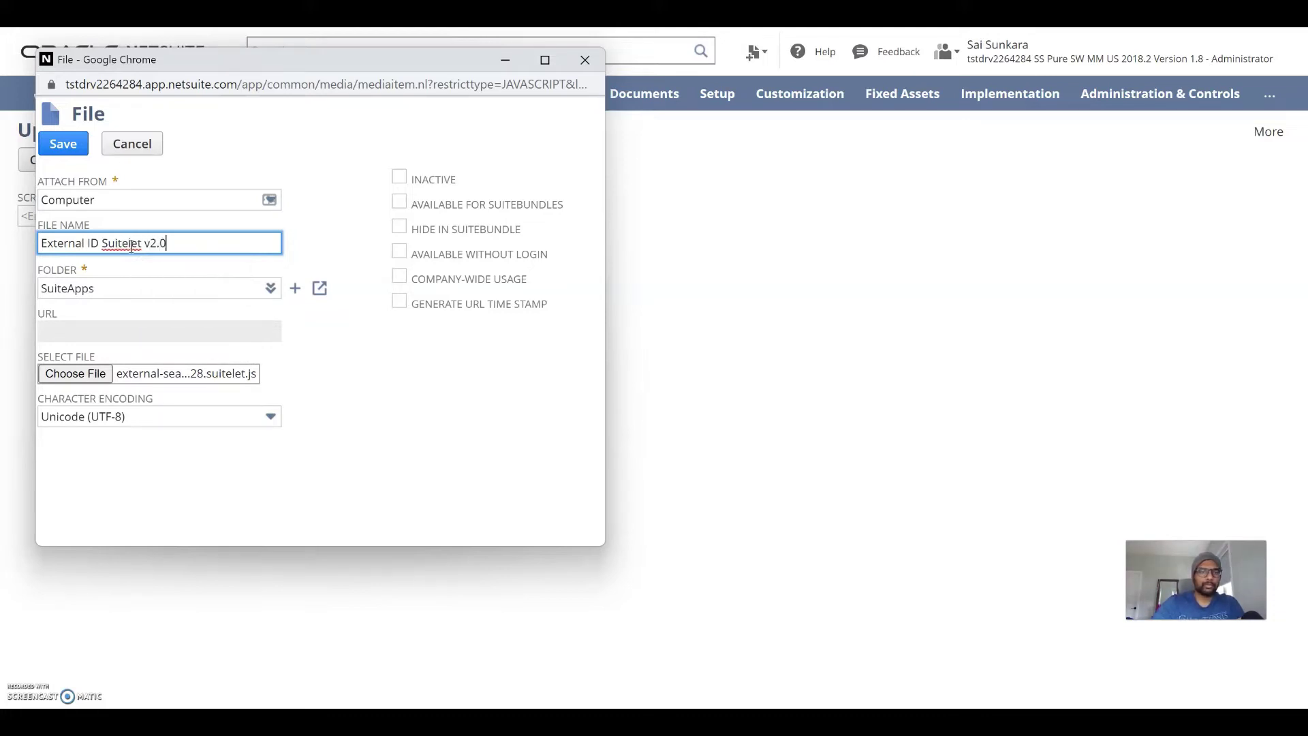
{"action": "left_click", "coordinate": [56, 147]}
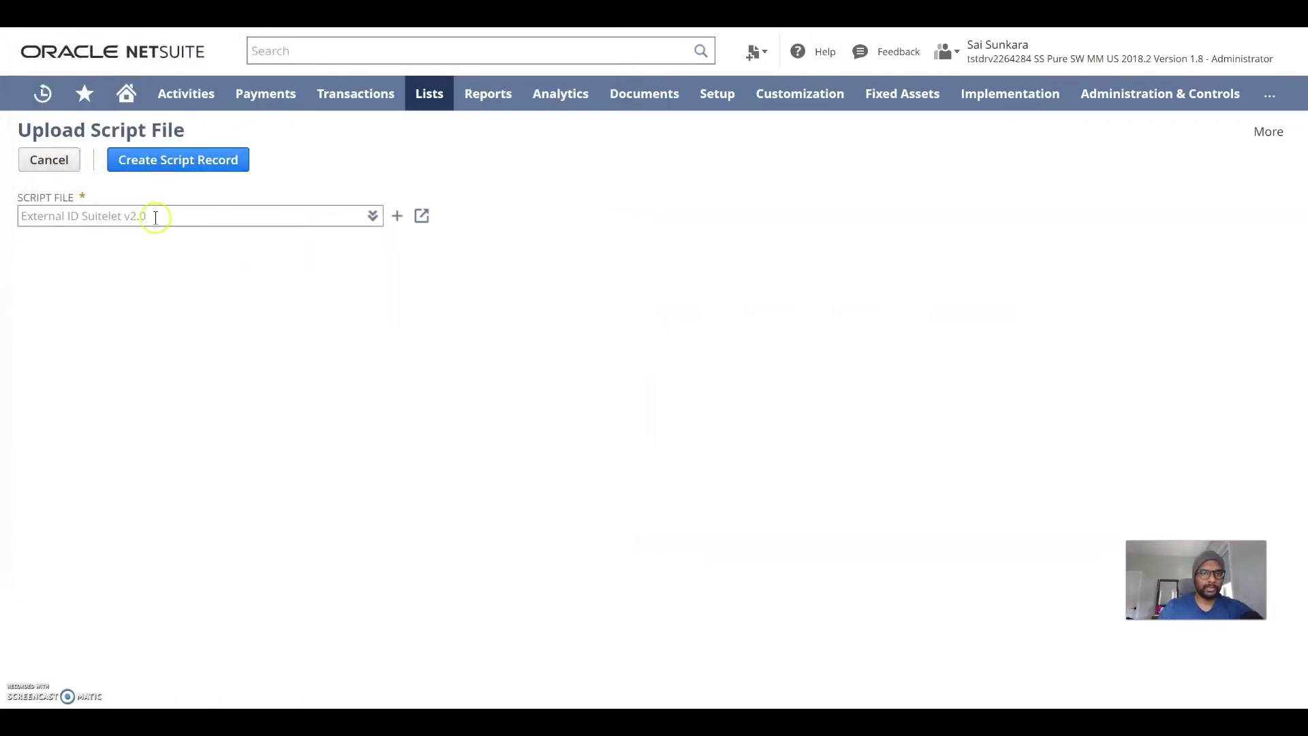
Create the script record from the uploaded file, named External ID Suitelet 2.0
{"action": "left_click", "coordinate": [148, 170]}
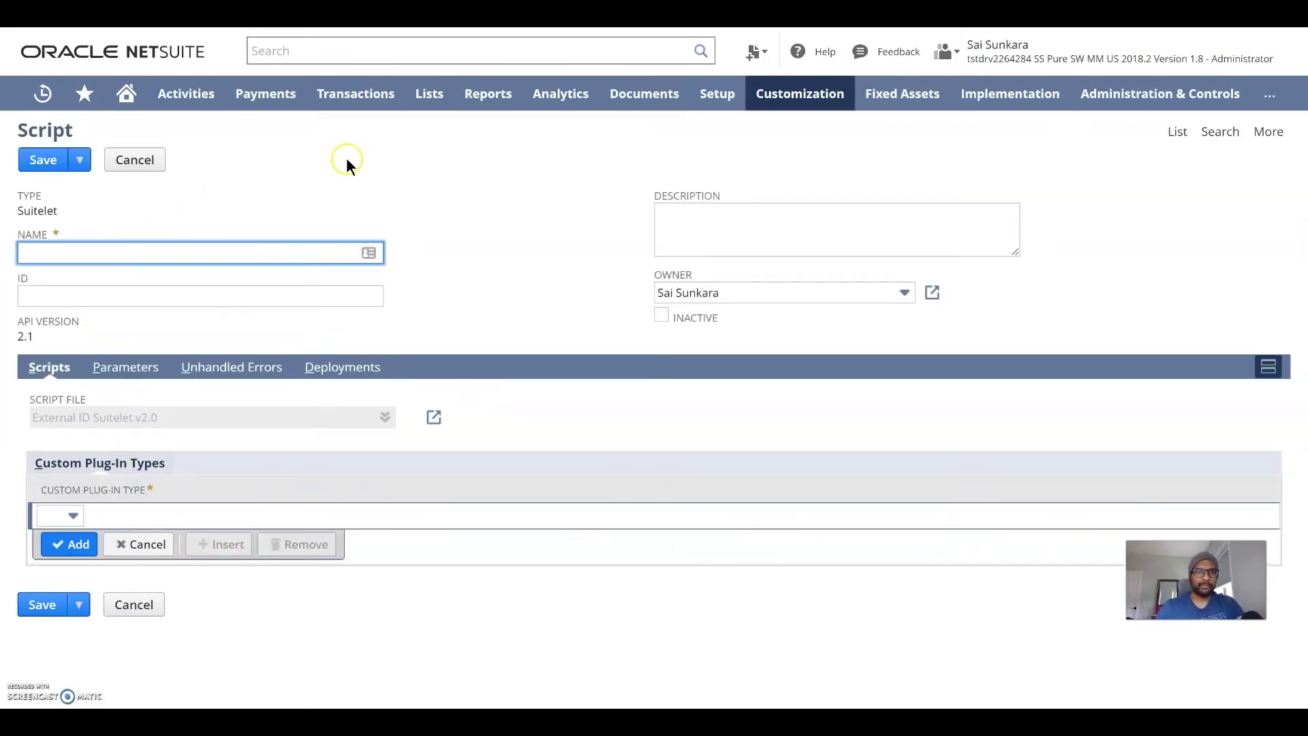
{"action": "type", "text": "Extern"}
{"action": "key", "text": "Down"}
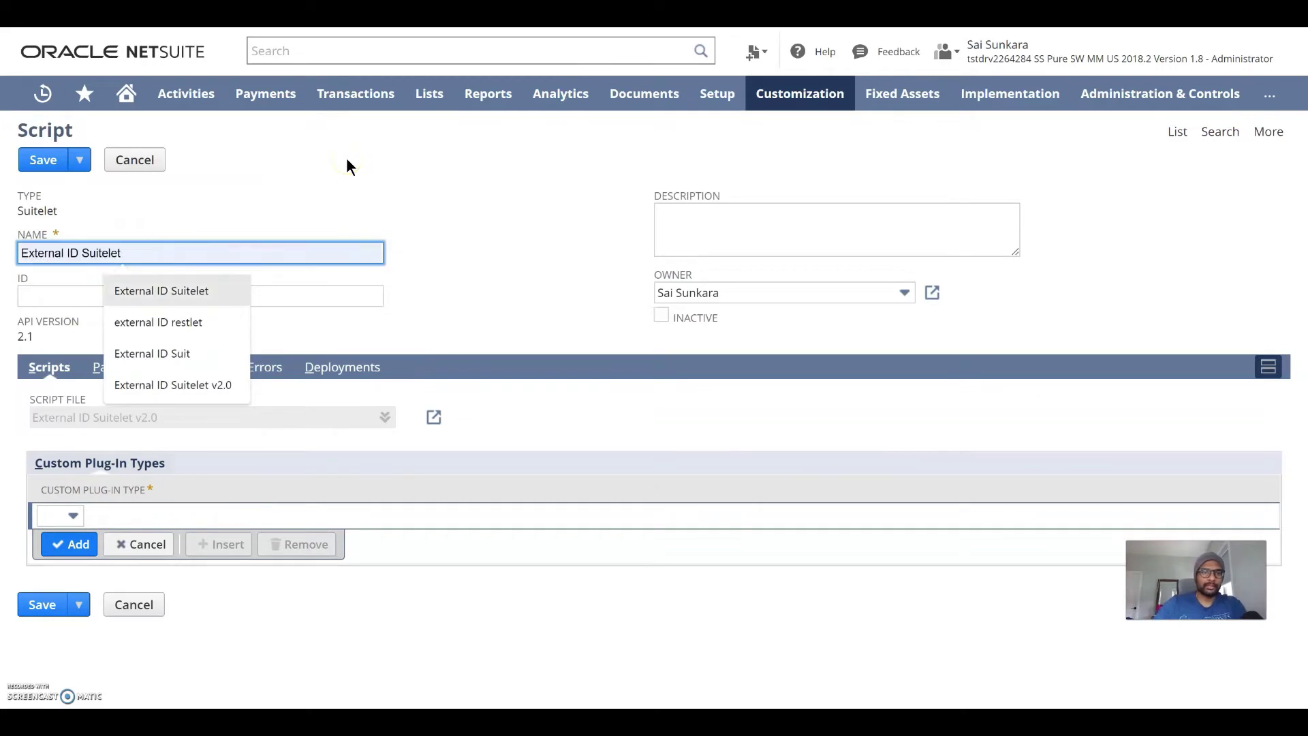
{"action": "key", "text": "Up"}
{"action": "key", "text": "Down"}
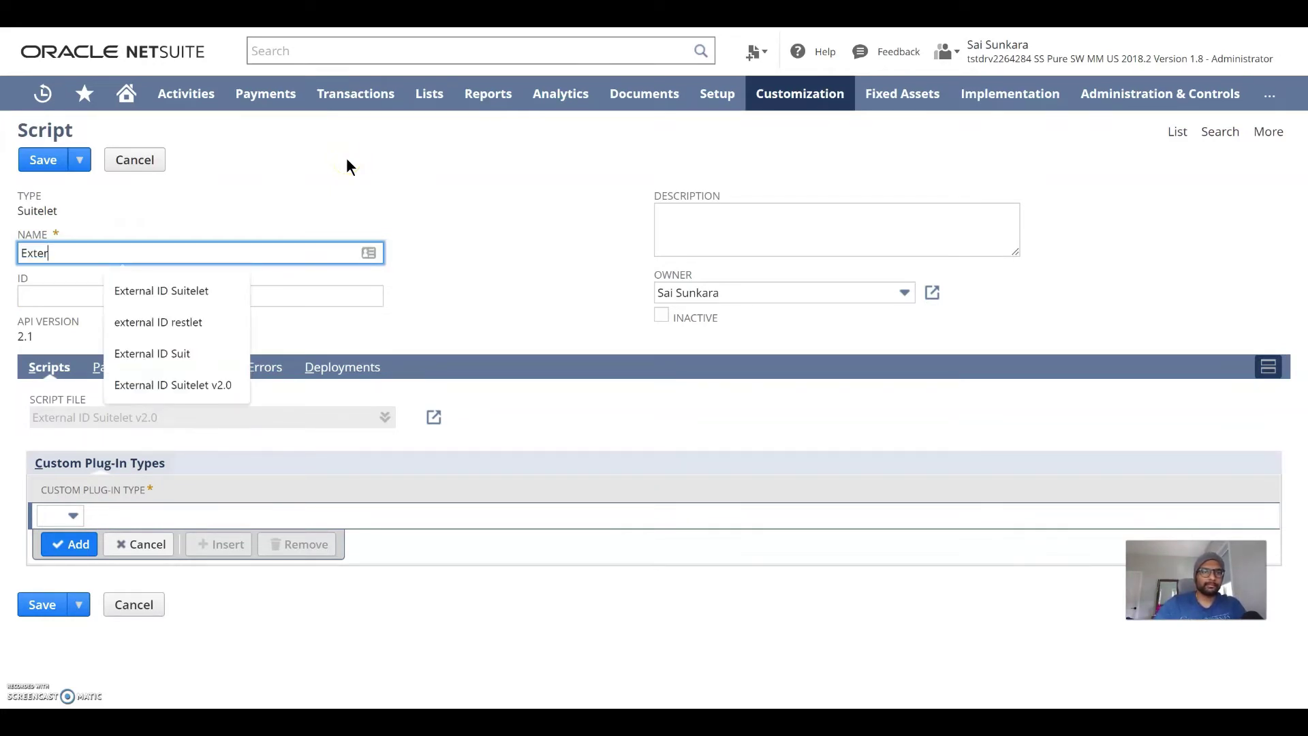
{"action": "key", "text": "Down"}
{"action": "key", "text": "End"}
{"action": "type", "text": "2.0"}
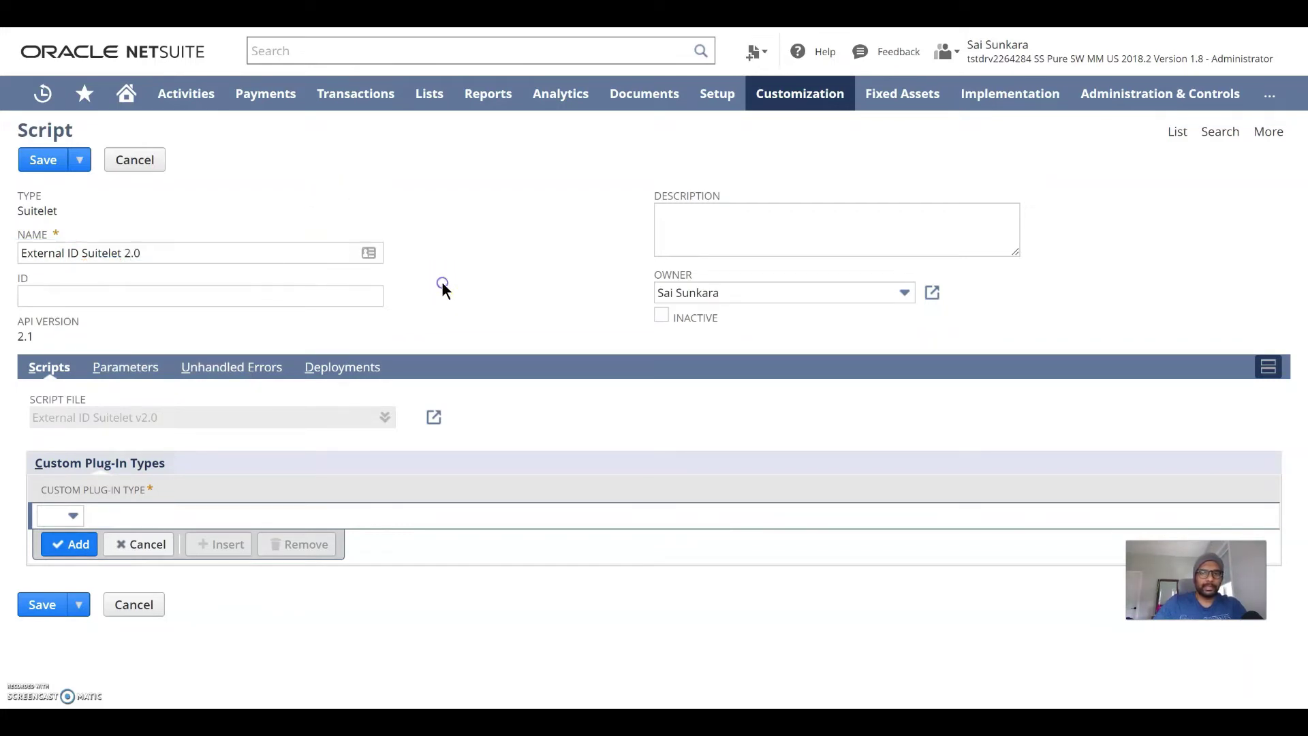
Enter the description 'Lets you search using external ids for all record types in NS'
{"action": "left_click", "coordinate": [743, 206]}
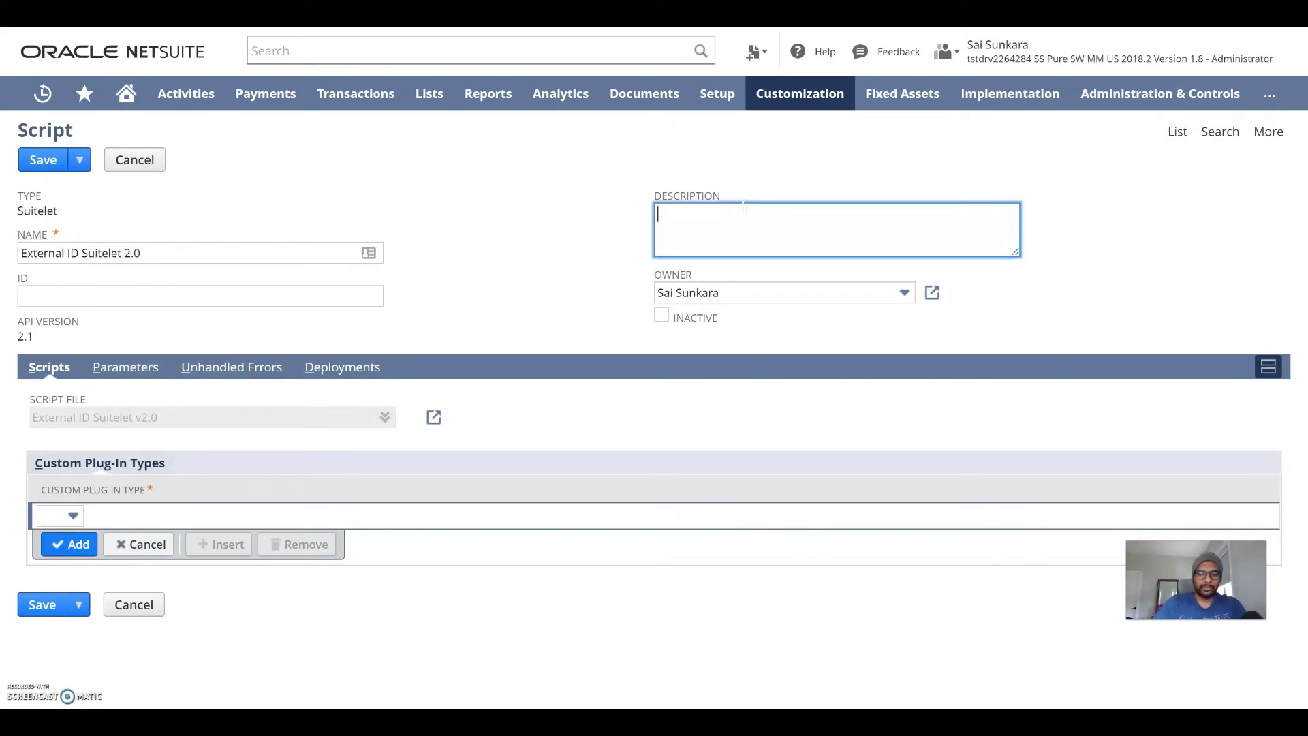
{"action": "type", "text": "Lets you se"}
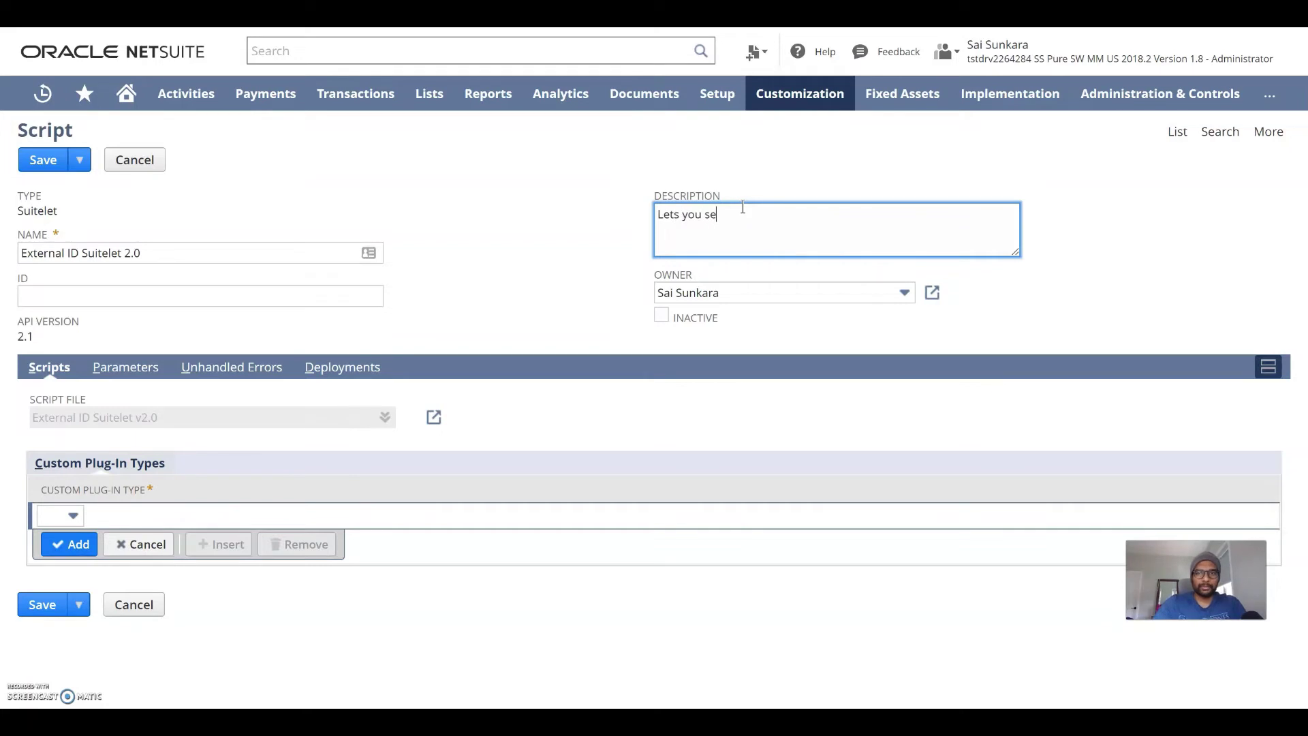
{"action": "type", "text": "arch using ext"}
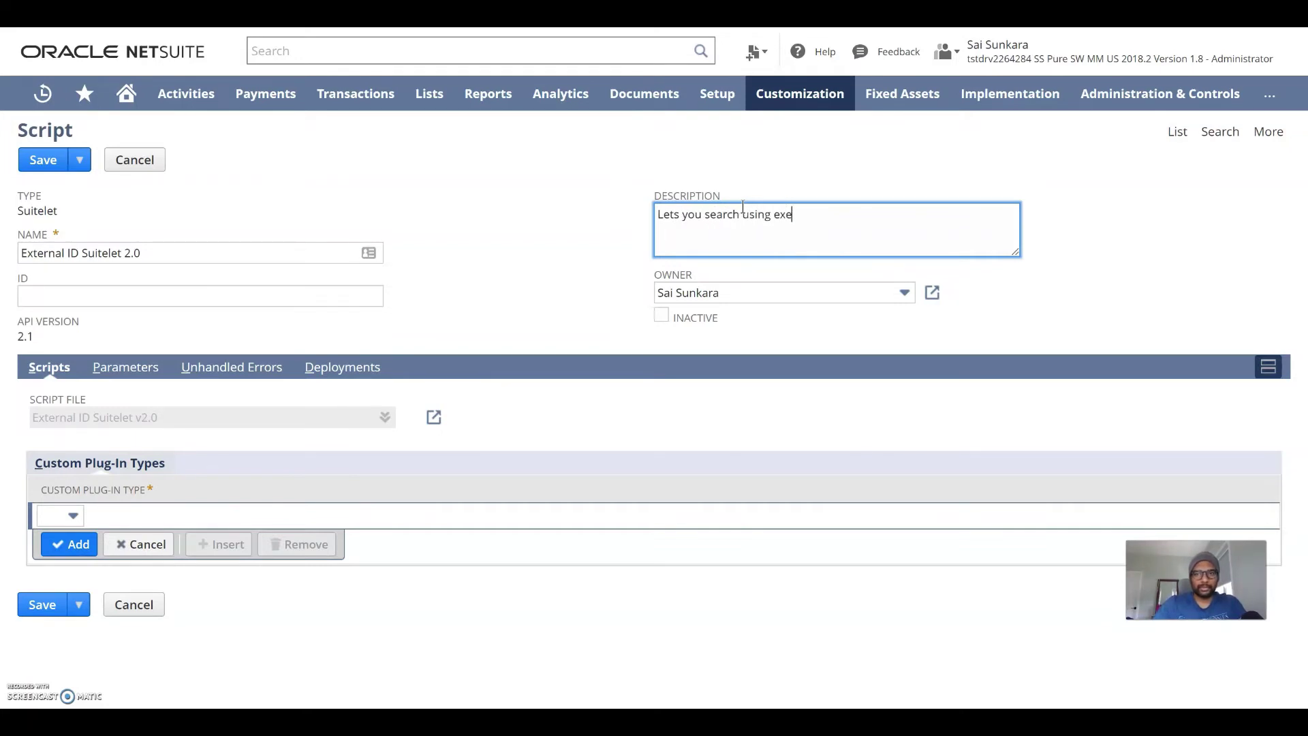
{"action": "type", "text": "ernal ids f"}
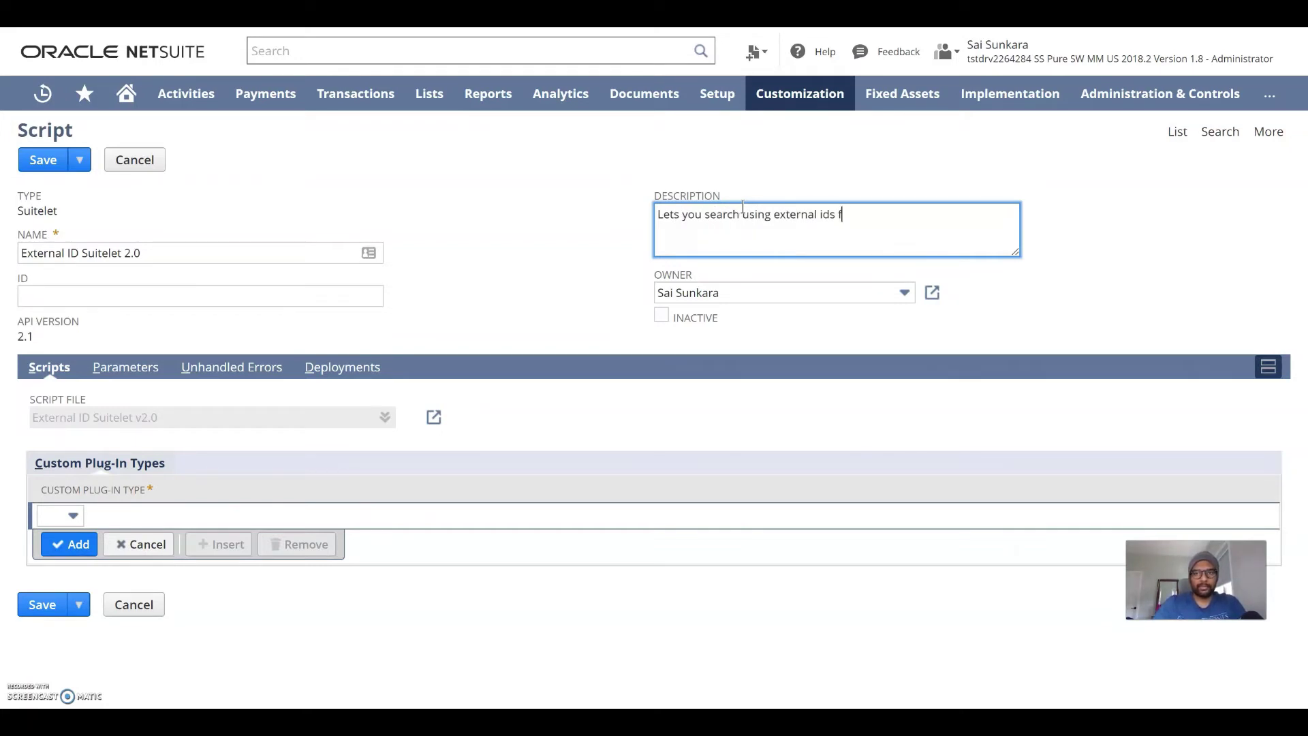
{"action": "type", "text": "or all record "}
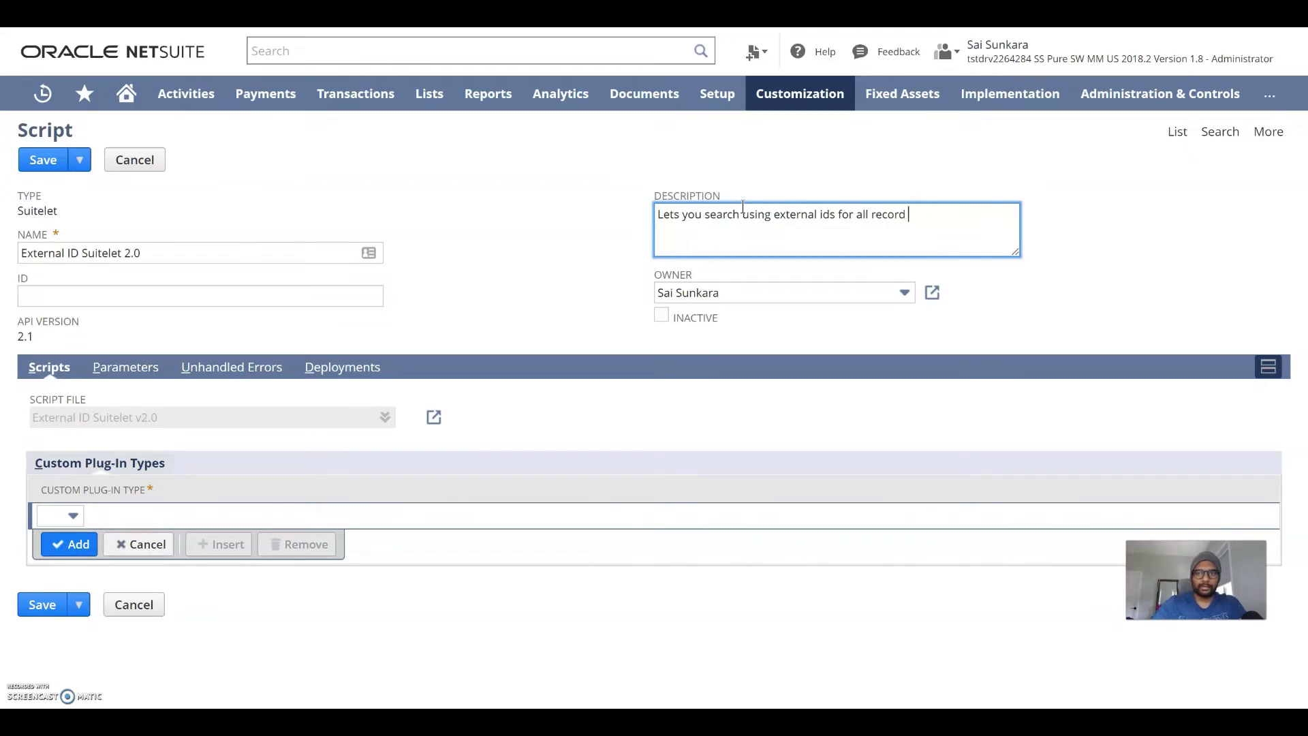
{"action": "type", "text": "types in NS"}
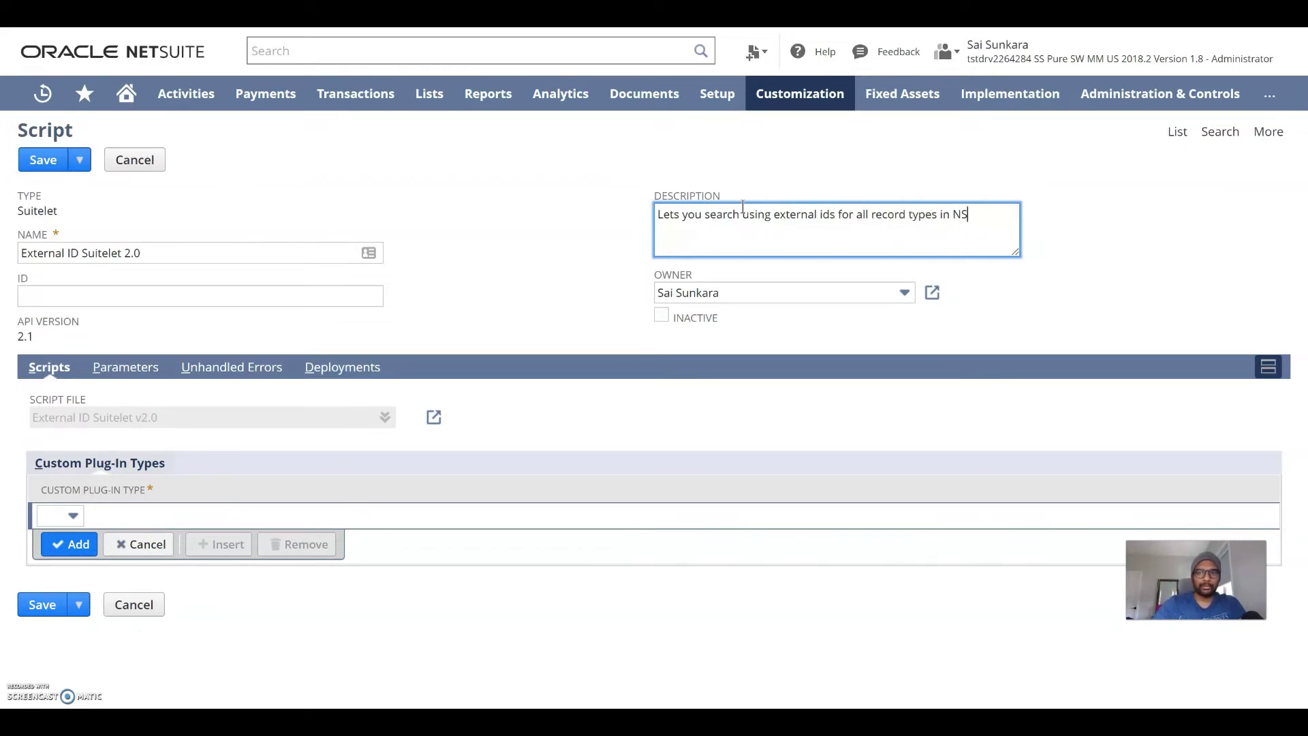
{"action": "left_click", "coordinate": [727, 215]}
{"action": "left_click", "coordinate": [521, 276]}
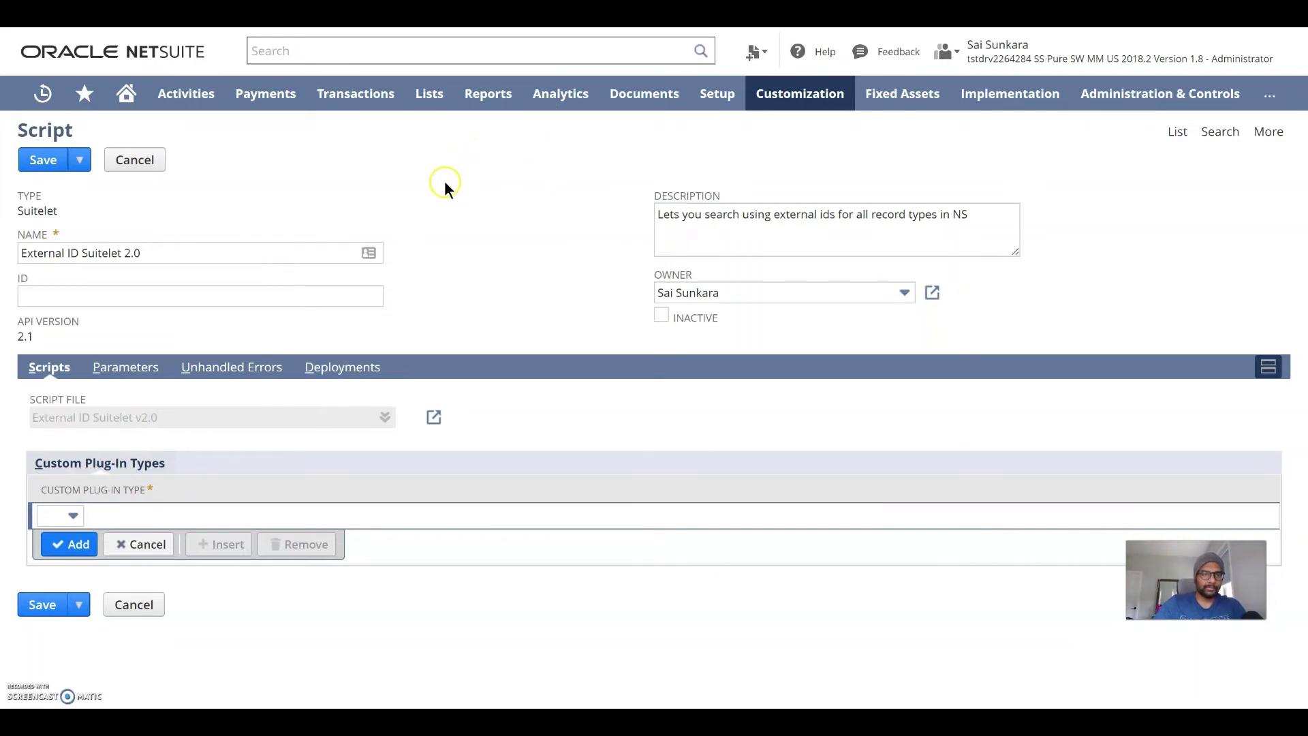
Add a deployment line titled External ID Suitelet 2.0 on the Deployments subtab
{"action": "left_click", "coordinate": [321, 373]}
{"action": "type", "text": "Ext"}
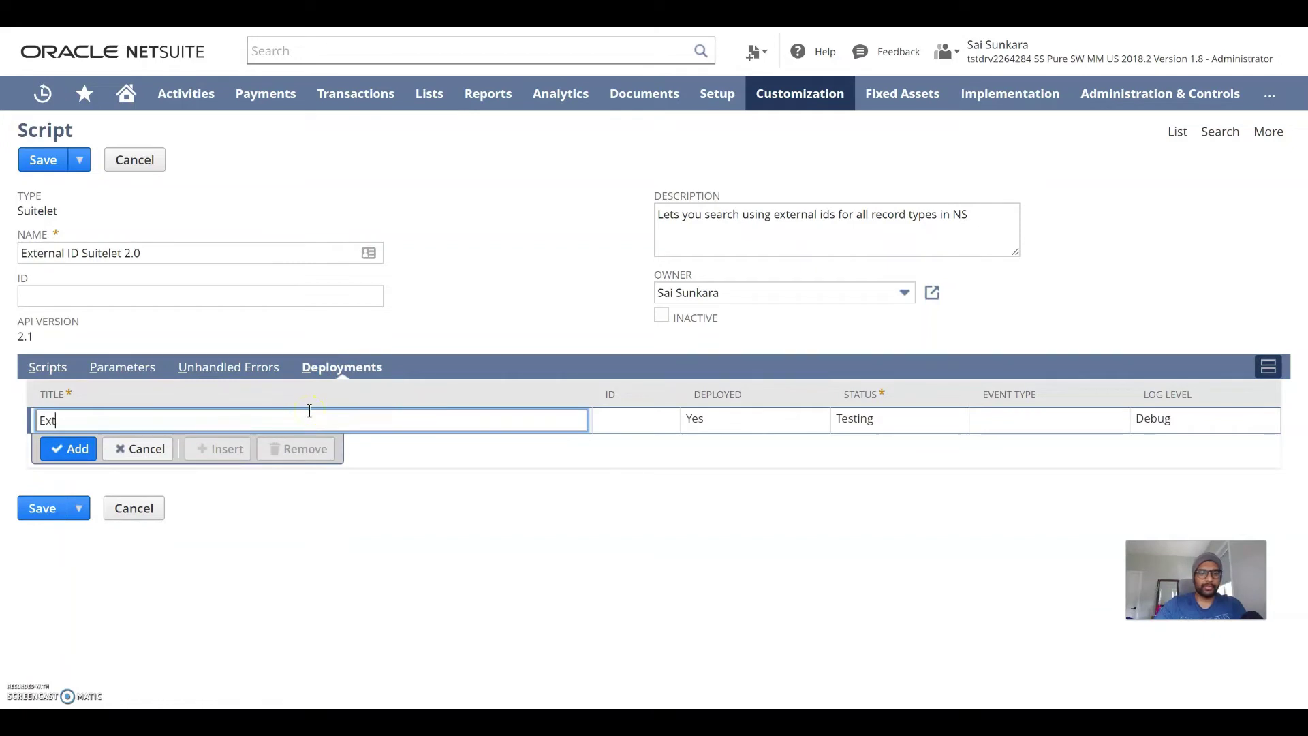
{"action": "type", "text": "ernal ID Suitelet 2.0"}
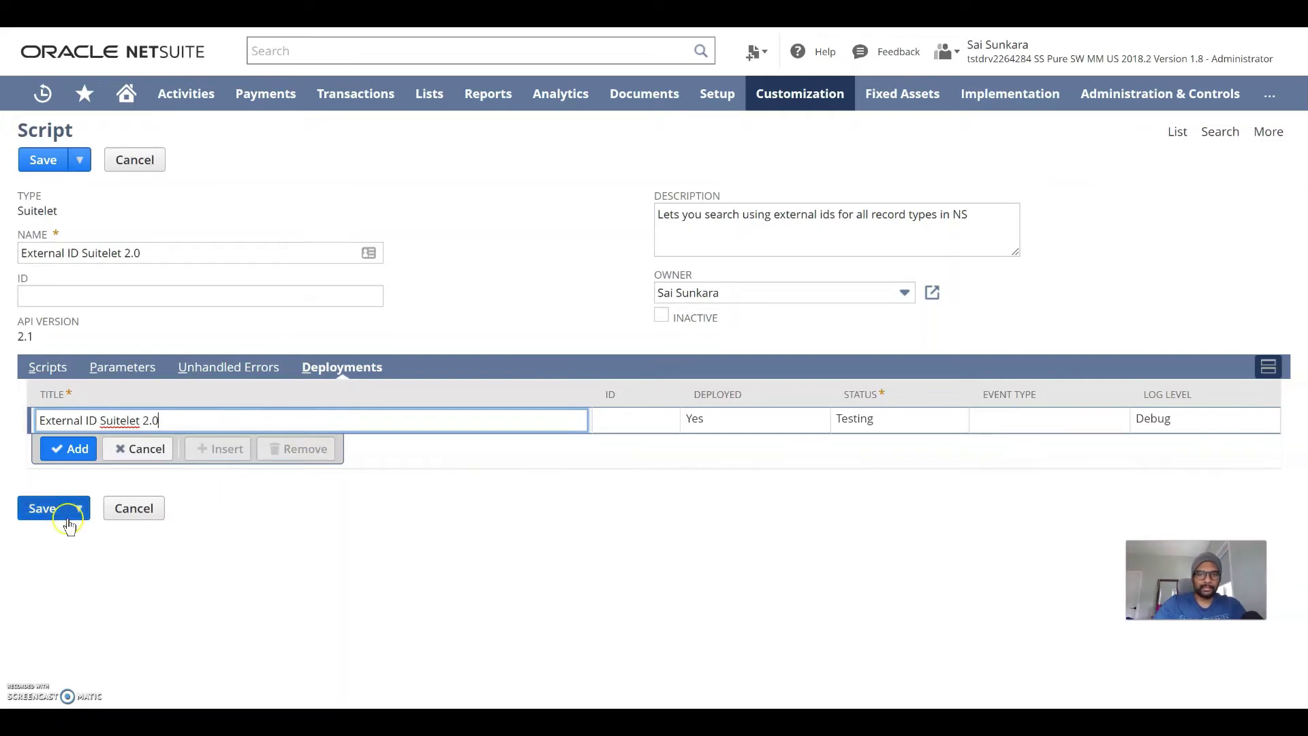
{"action": "left_click", "coordinate": [66, 446]}
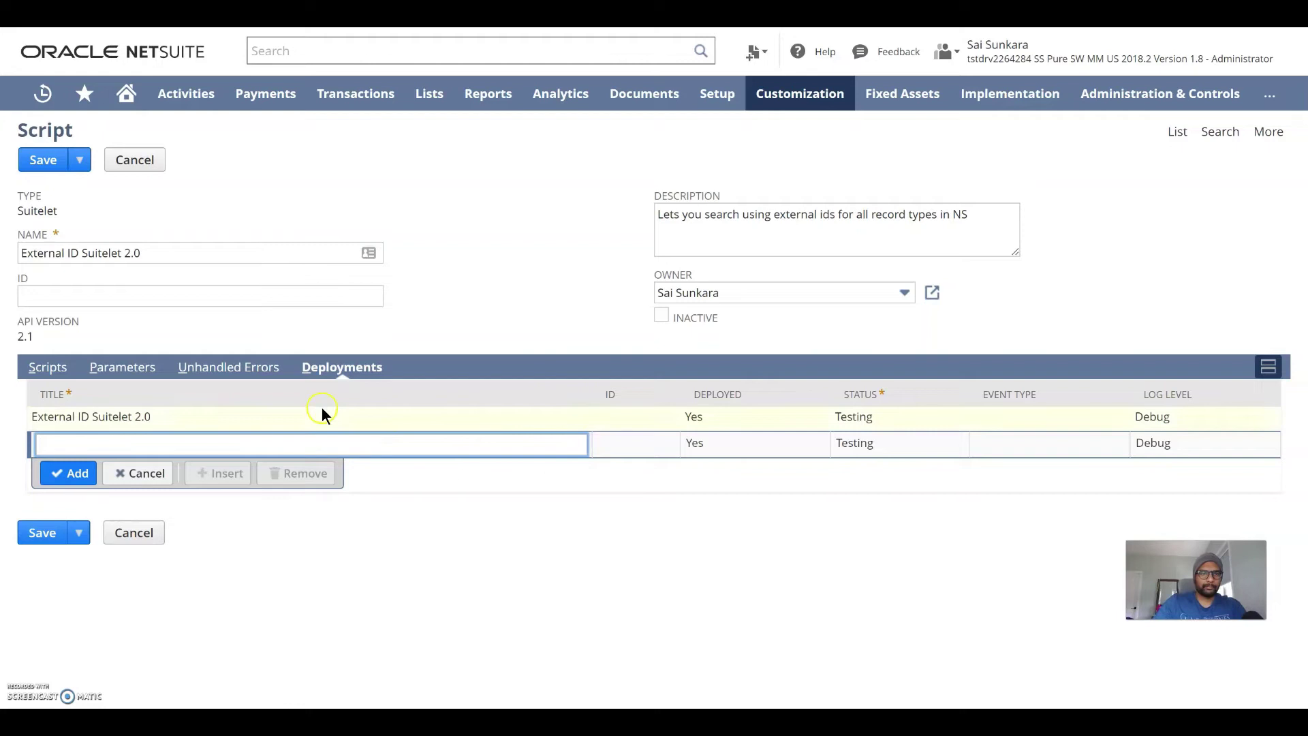
{"action": "mouse_move", "coordinate": [79, 159]}
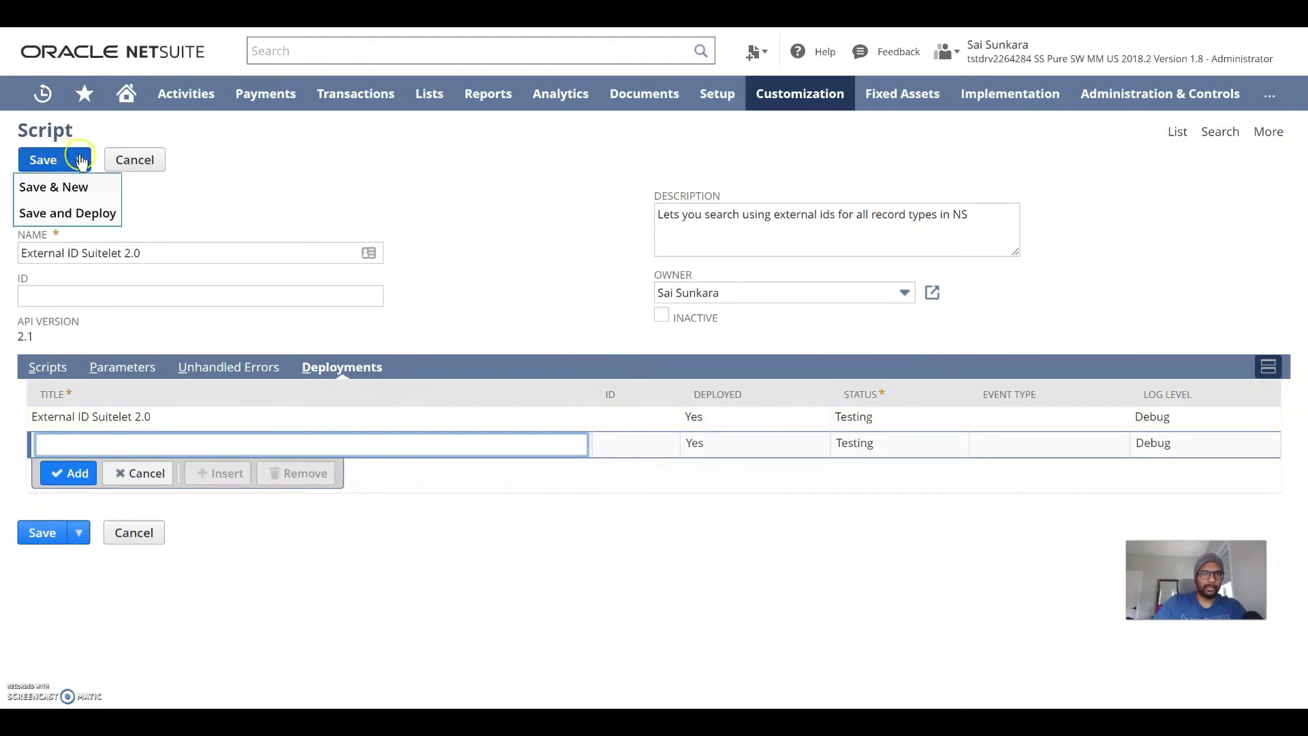
Save and deploy the script, then review the deployment's Links, Audience and save options
{"action": "left_click", "coordinate": [101, 212]}
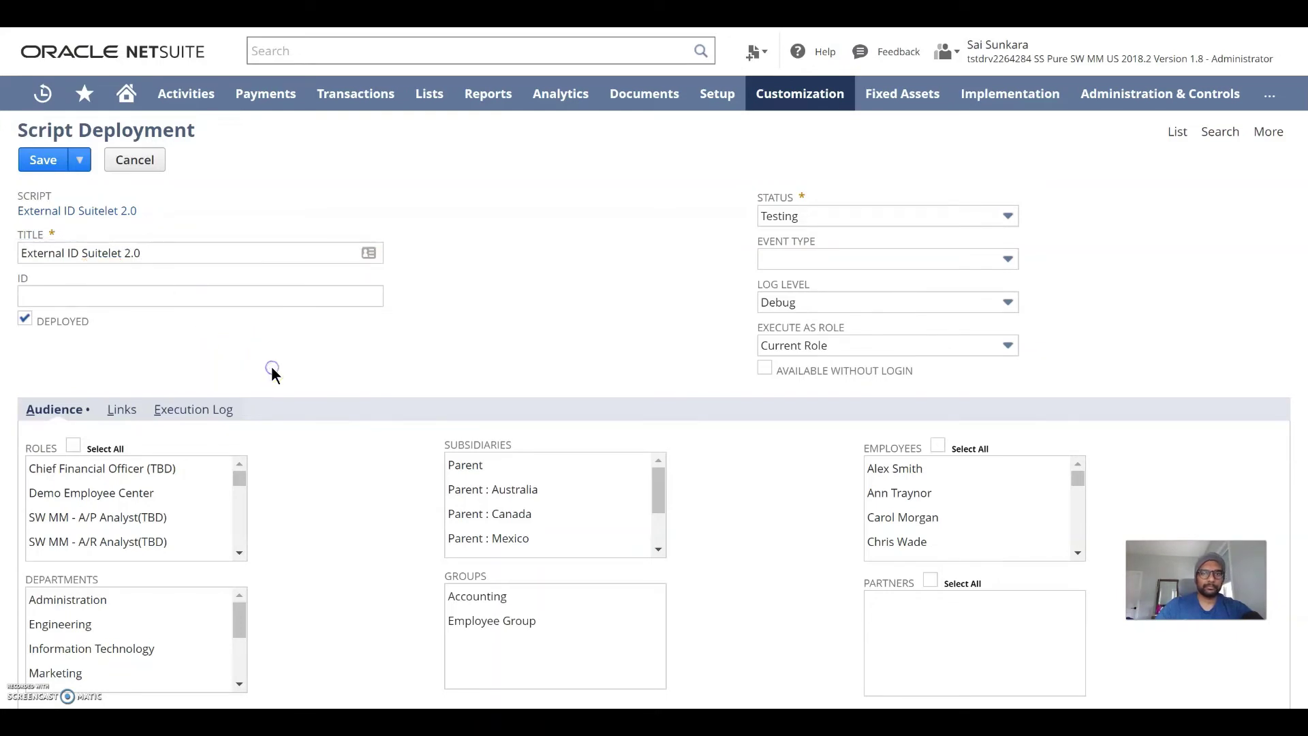
{"action": "left_click", "coordinate": [122, 409]}
{"action": "left_click", "coordinate": [58, 411]}
{"action": "left_click", "coordinate": [79, 163]}
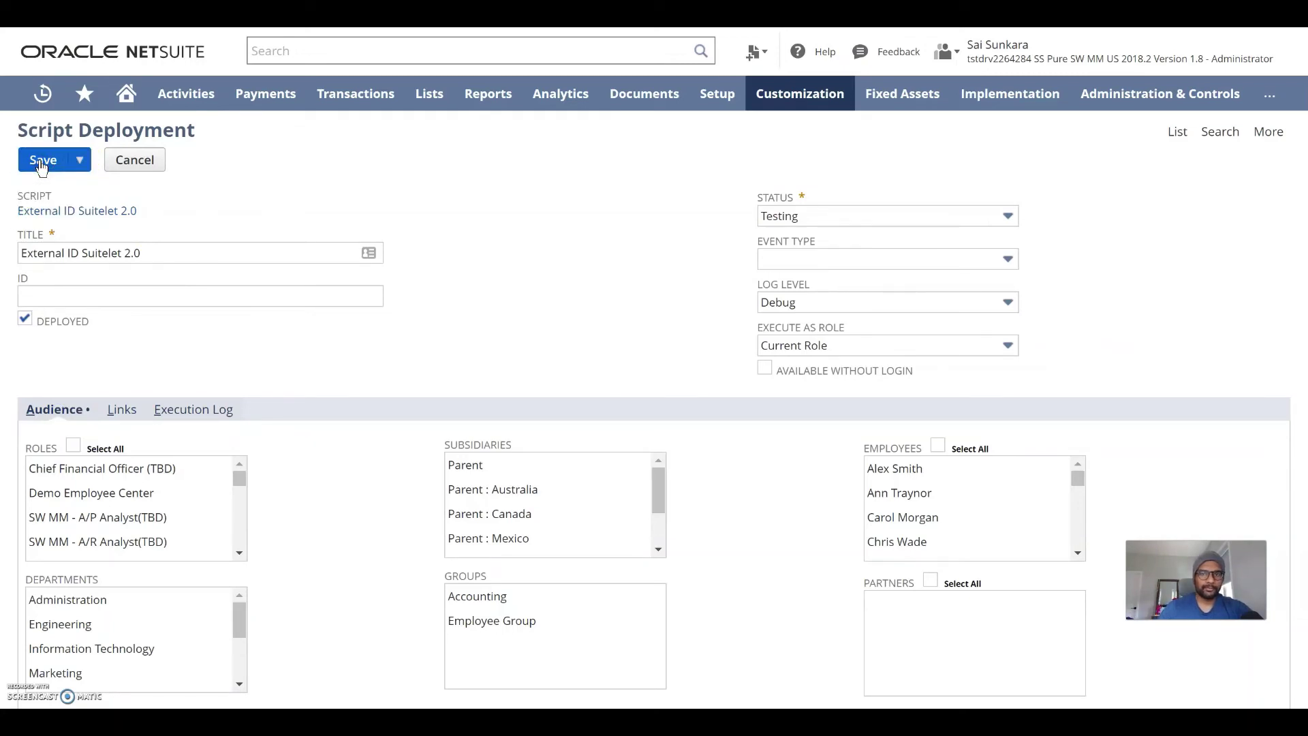
Save the deployment and open the Suitelet URL in a new tab
{"action": "left_click", "coordinate": [41, 162]}
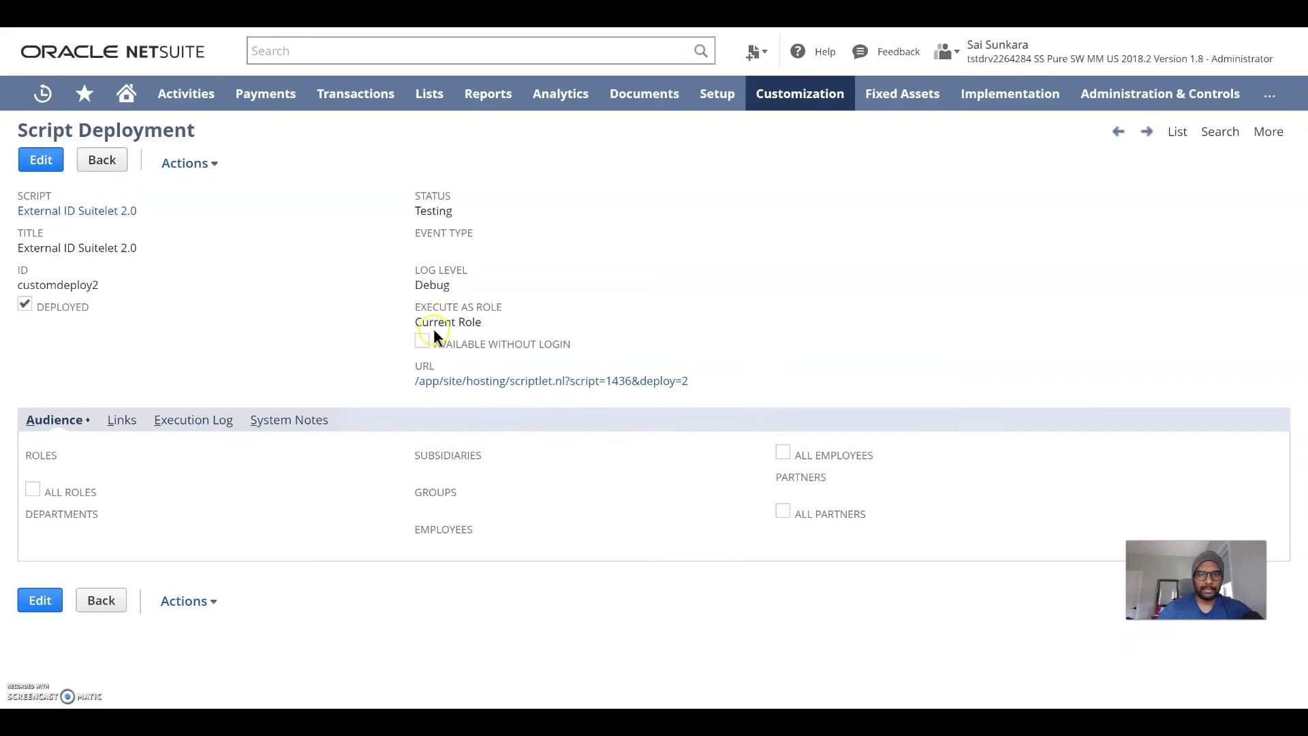
{"action": "right_click", "coordinate": [512, 388]}
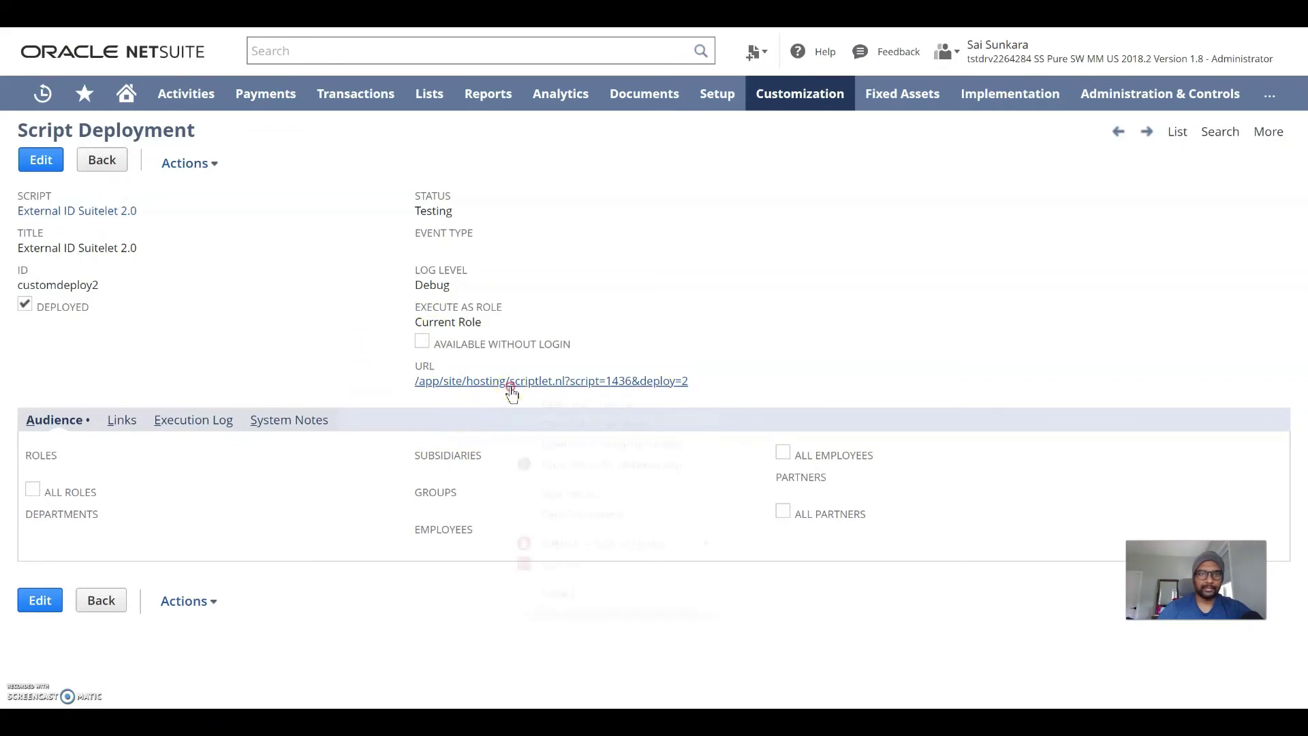
{"action": "left_click", "coordinate": [549, 405]}
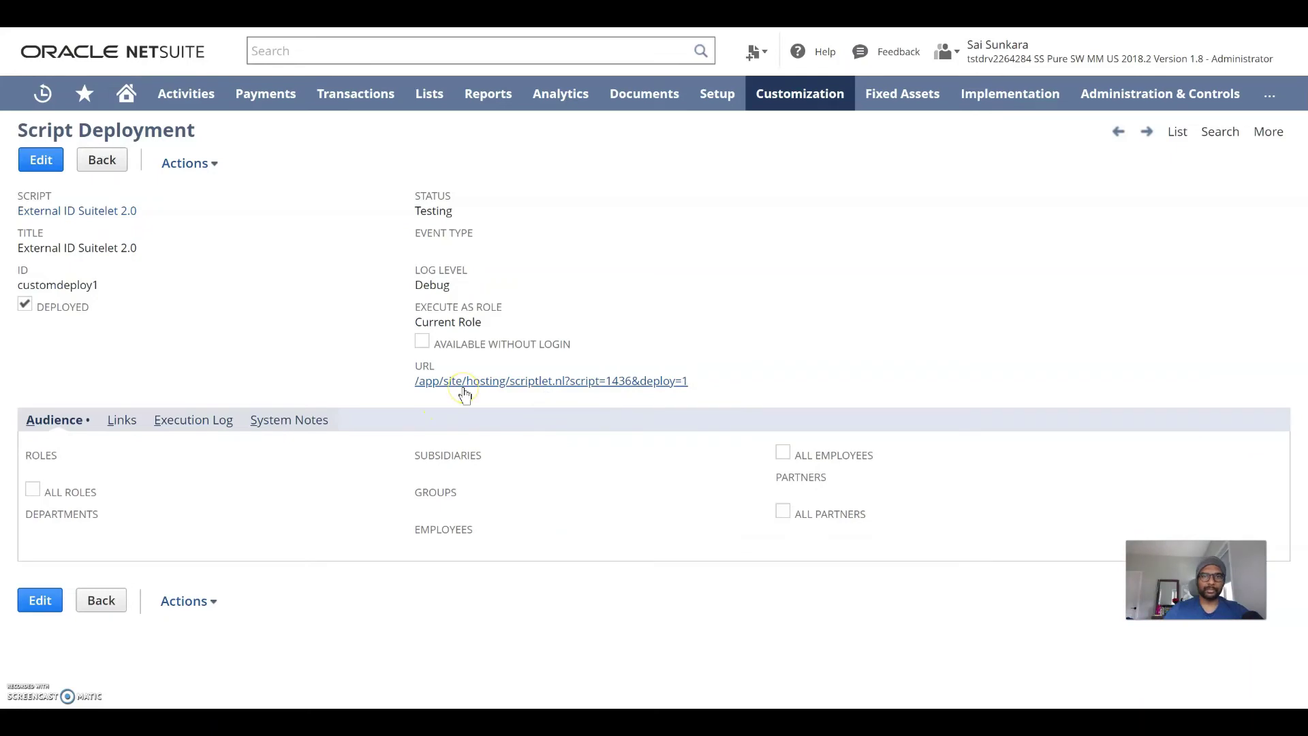
{"action": "left_click", "coordinate": [464, 389]}
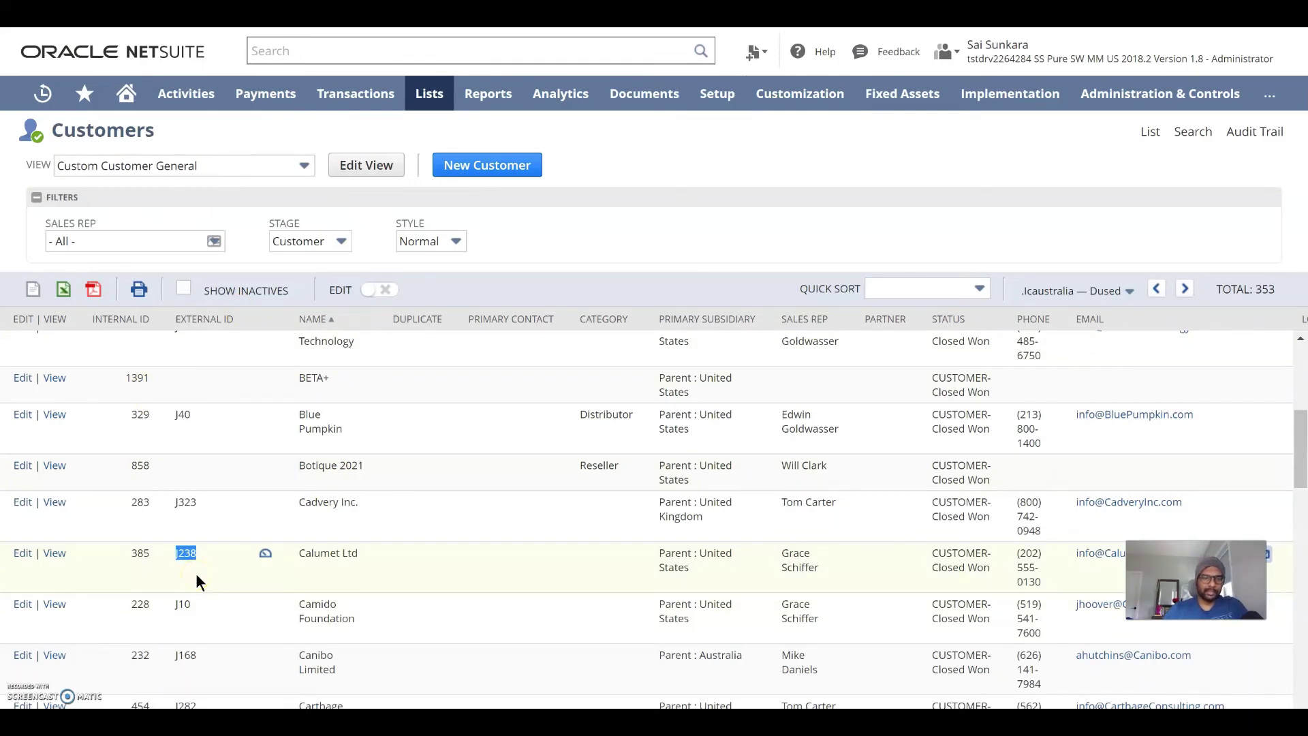
Globally search for external ID J238, confirm no results, and dismiss them
{"action": "left_click", "coordinate": [327, 54]}
{"action": "type", "text": "J238"}
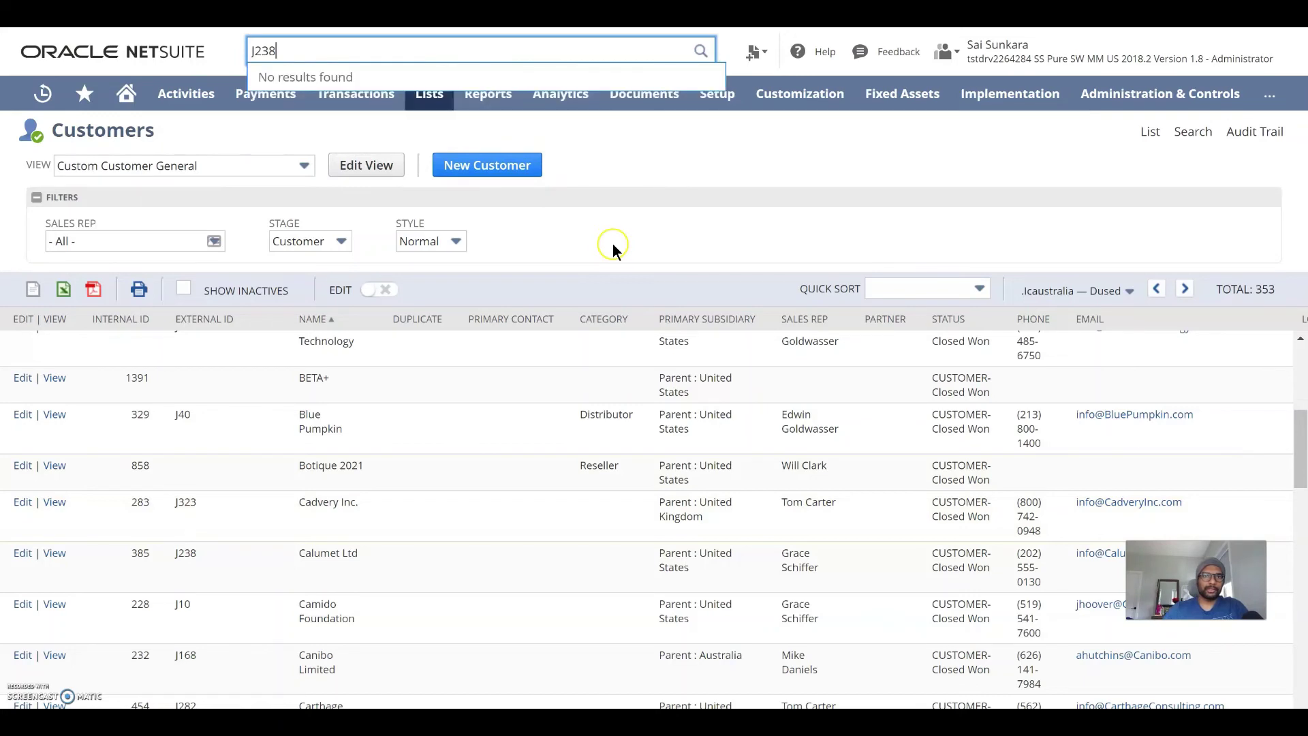
{"action": "left_click", "coordinate": [612, 243]}
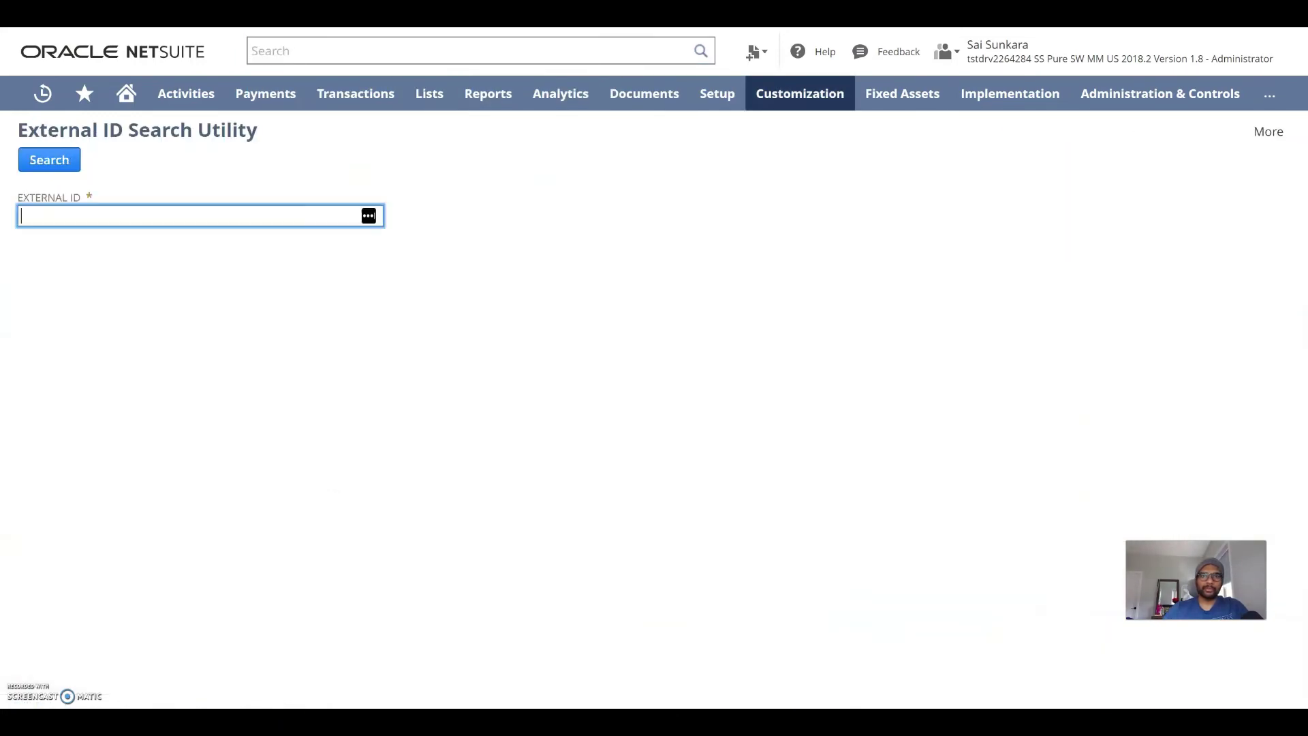
Search the utility for external ID J238, returning Calumet Ltd
{"action": "left_click", "coordinate": [196, 215]}
{"action": "type", "text": "J238"}
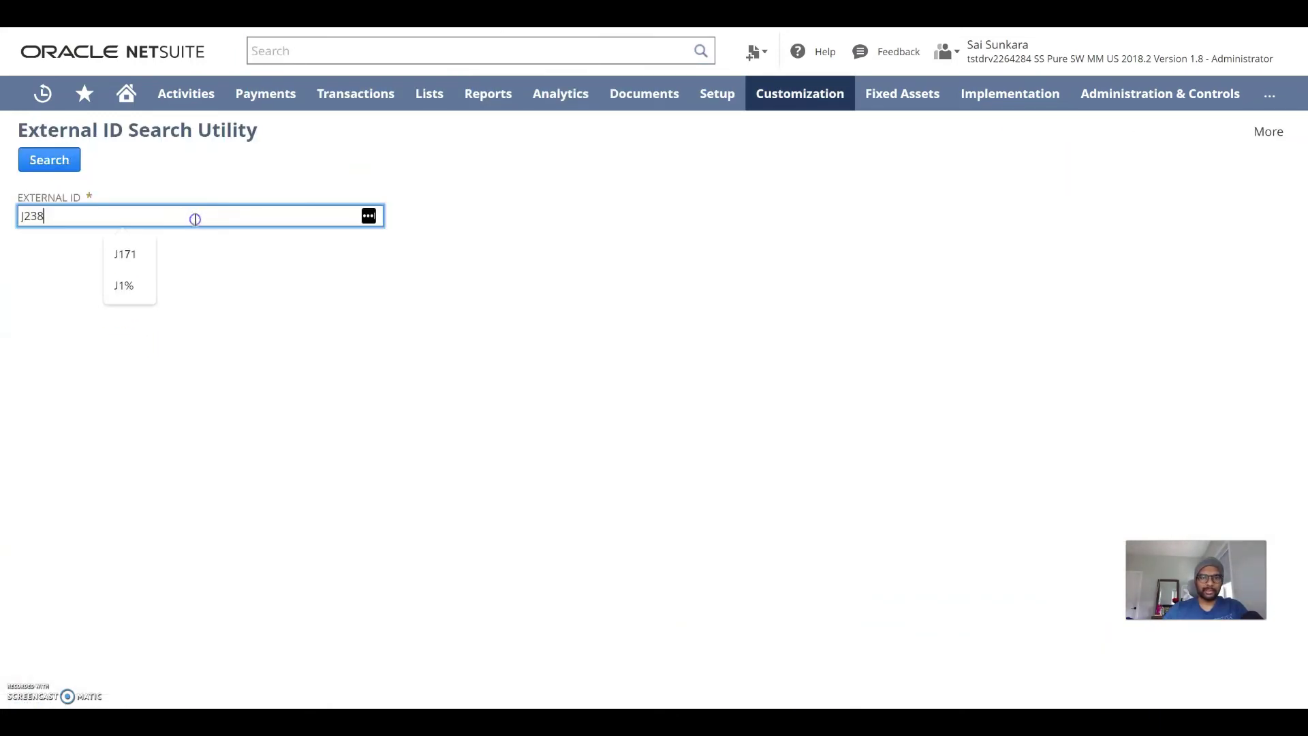
{"action": "key", "text": "Tab"}
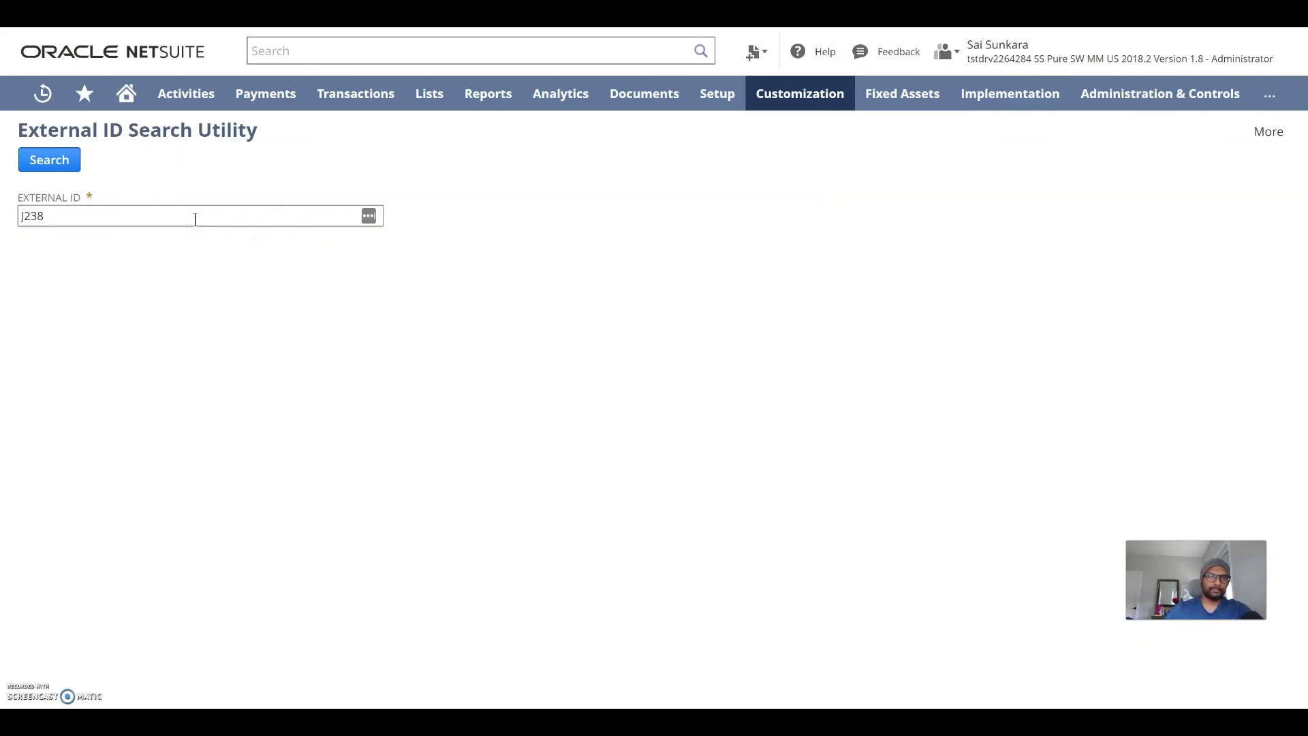
{"action": "left_click", "coordinate": [56, 165]}
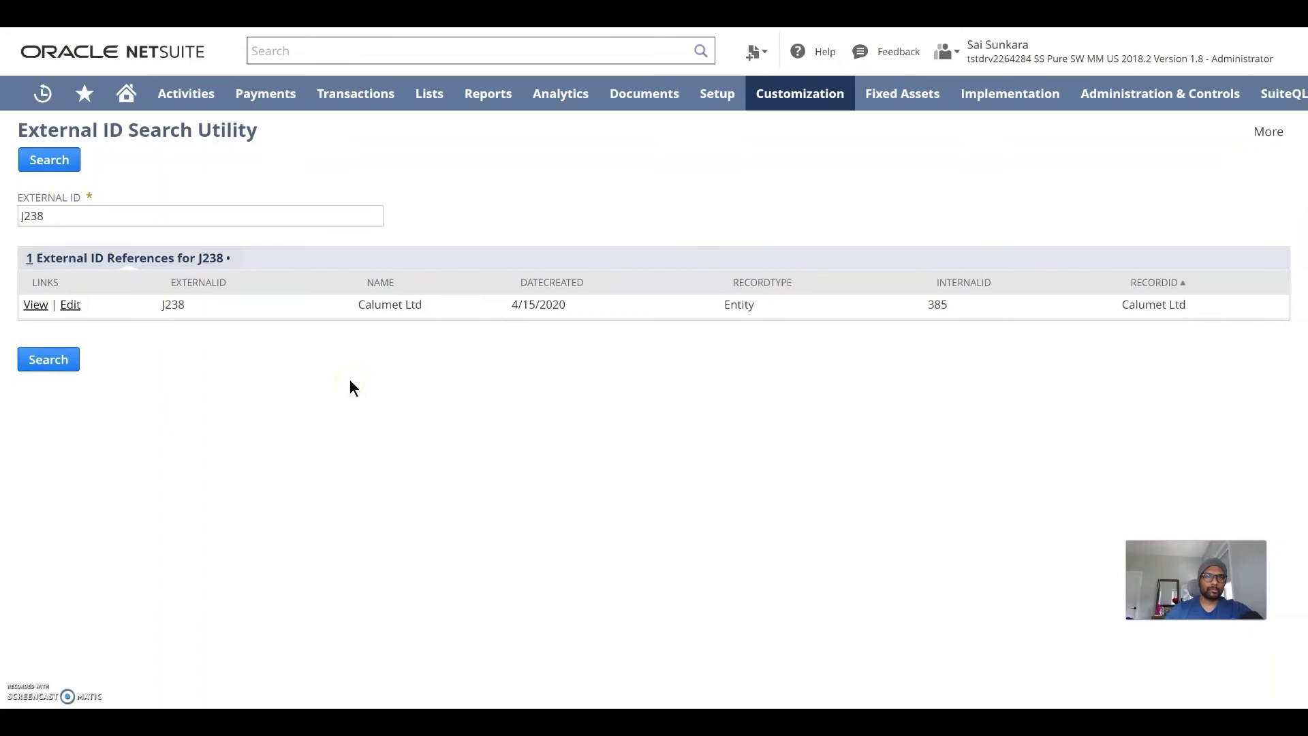
Change the External ID to the wildcard J% and search again
{"action": "left_click", "coordinate": [79, 216]}
{"action": "key", "text": "BackSpace"}
{"action": "key", "text": "BackSpace"}
{"action": "key", "text": "BackSpace"}
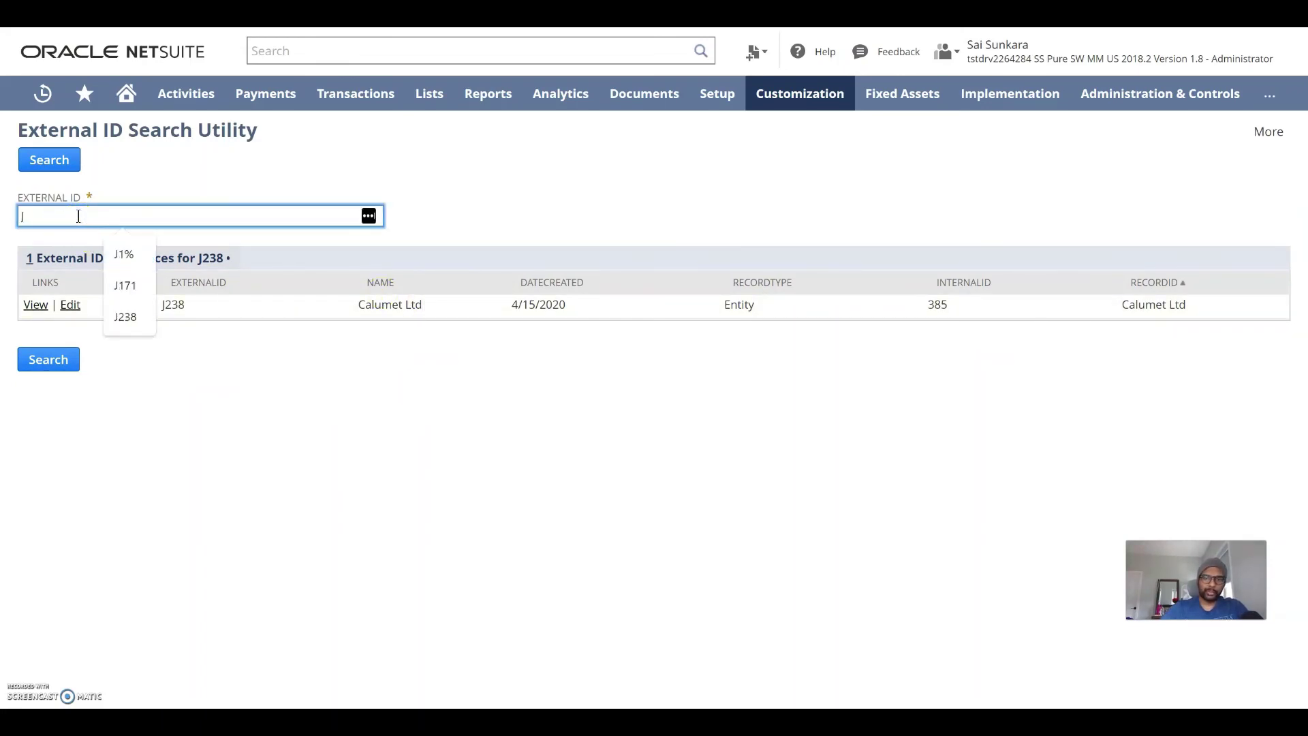
{"action": "type", "text": "%"}
{"action": "left_click", "coordinate": [75, 170]}
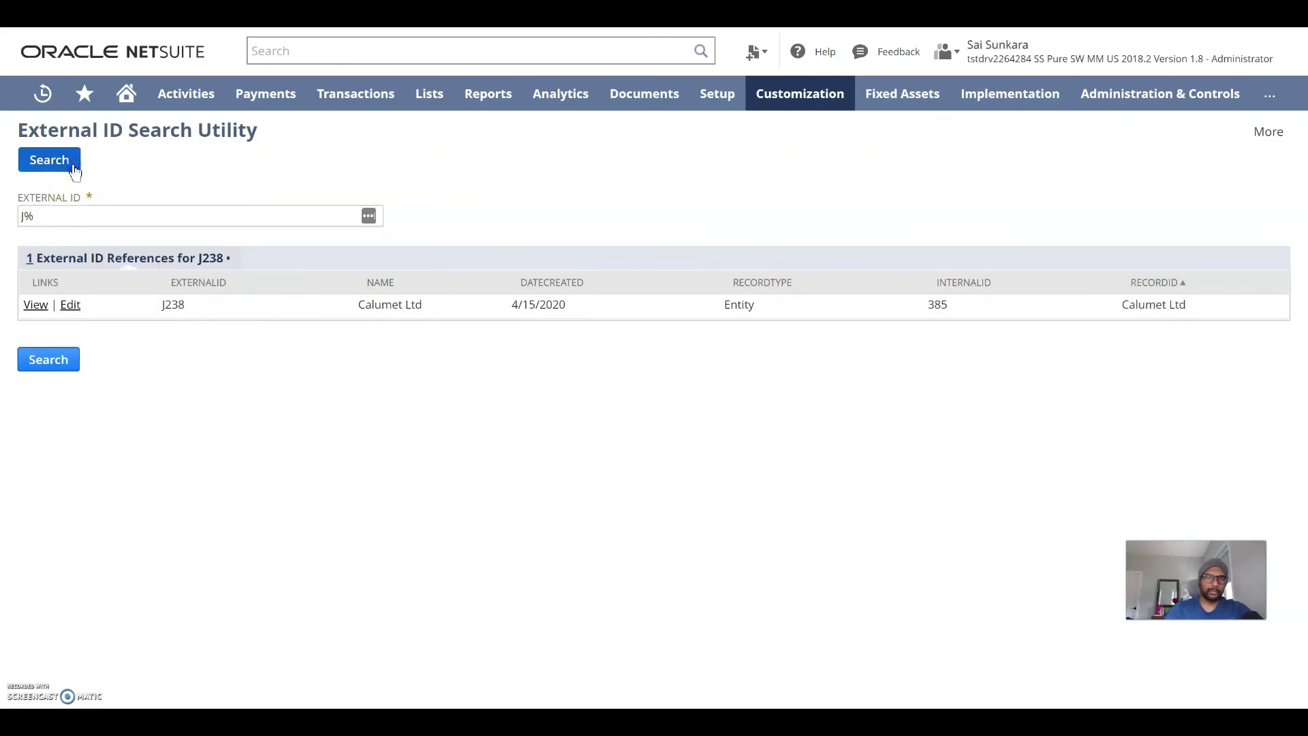
Load the J% results and scroll through the 373 External ID References entries
{"action": "left_click", "coordinate": [114, 175]}
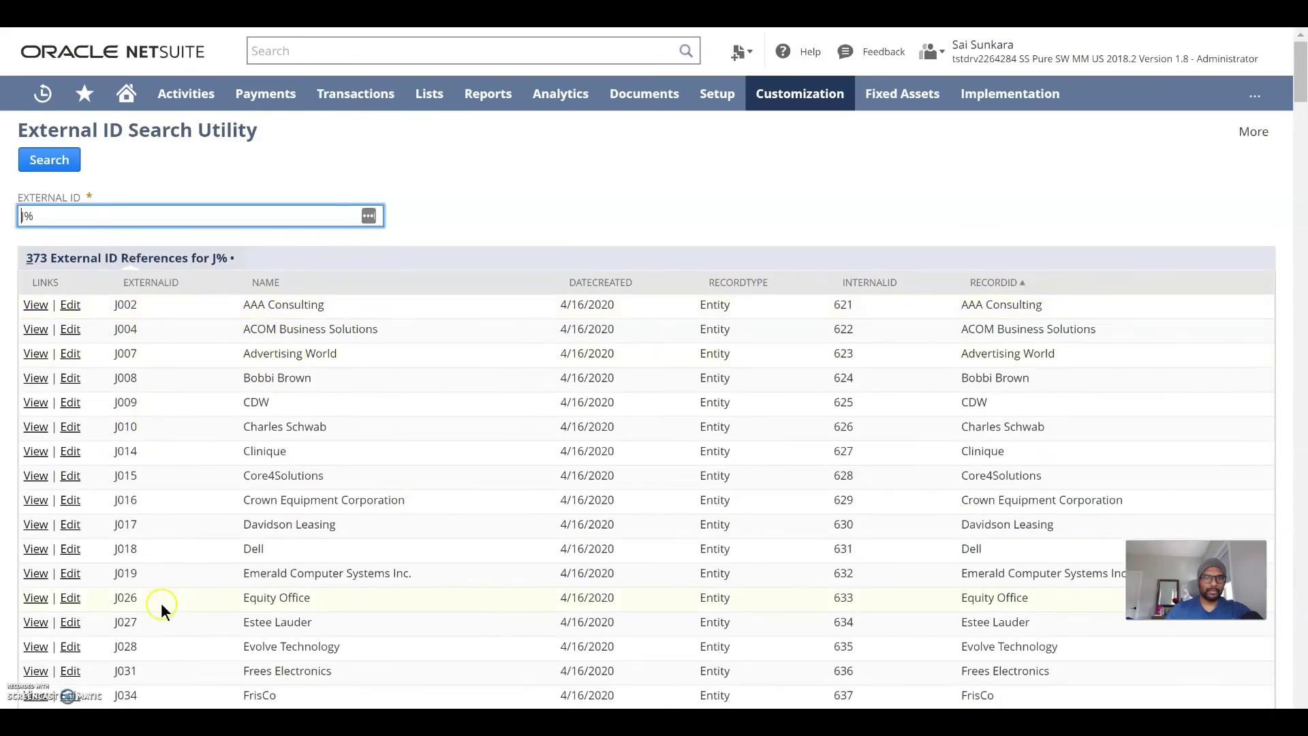
{"action": "scroll", "coordinate": [161, 602], "scroll_direction": "down", "scroll_amount": 3}
{"action": "scroll", "coordinate": [161, 602], "scroll_direction": "up", "scroll_amount": 3}
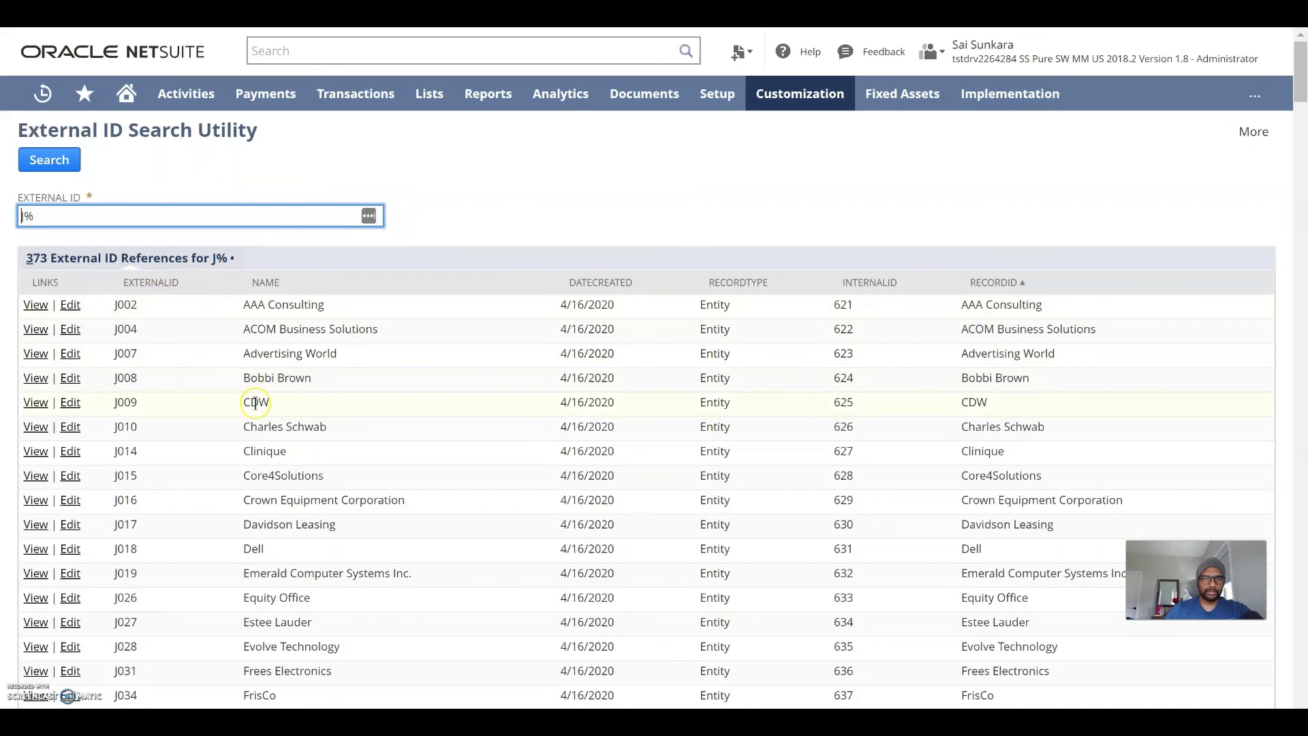
{"action": "scroll", "coordinate": [255, 402], "scroll_direction": "down", "scroll_amount": 1}
{"action": "scroll", "coordinate": [225, 375], "scroll_direction": "up", "scroll_amount": 1}
{"action": "scroll", "coordinate": [212, 357], "scroll_direction": "down", "scroll_amount": 1}
{"action": "scroll", "coordinate": [213, 357], "scroll_direction": "up", "scroll_amount": 1}
{"action": "left_click", "coordinate": [250, 273]}
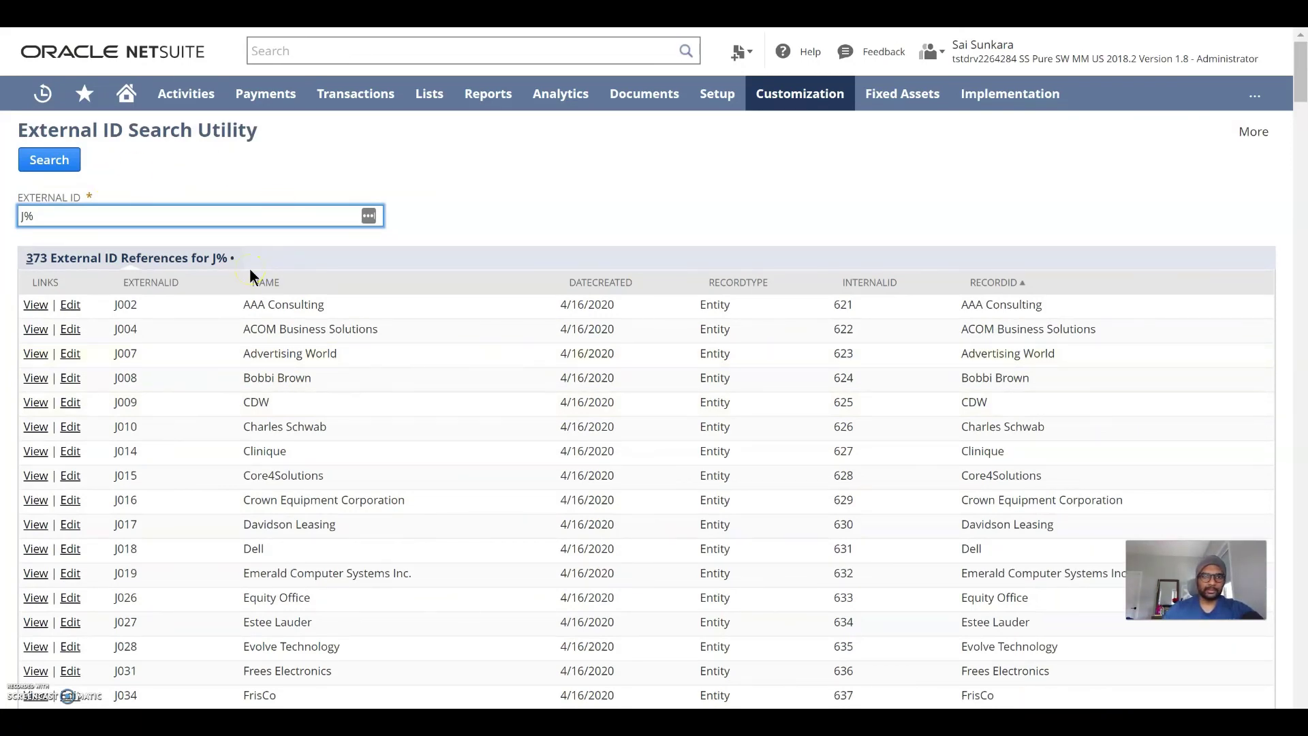
{"action": "left_click", "coordinate": [395, 315]}
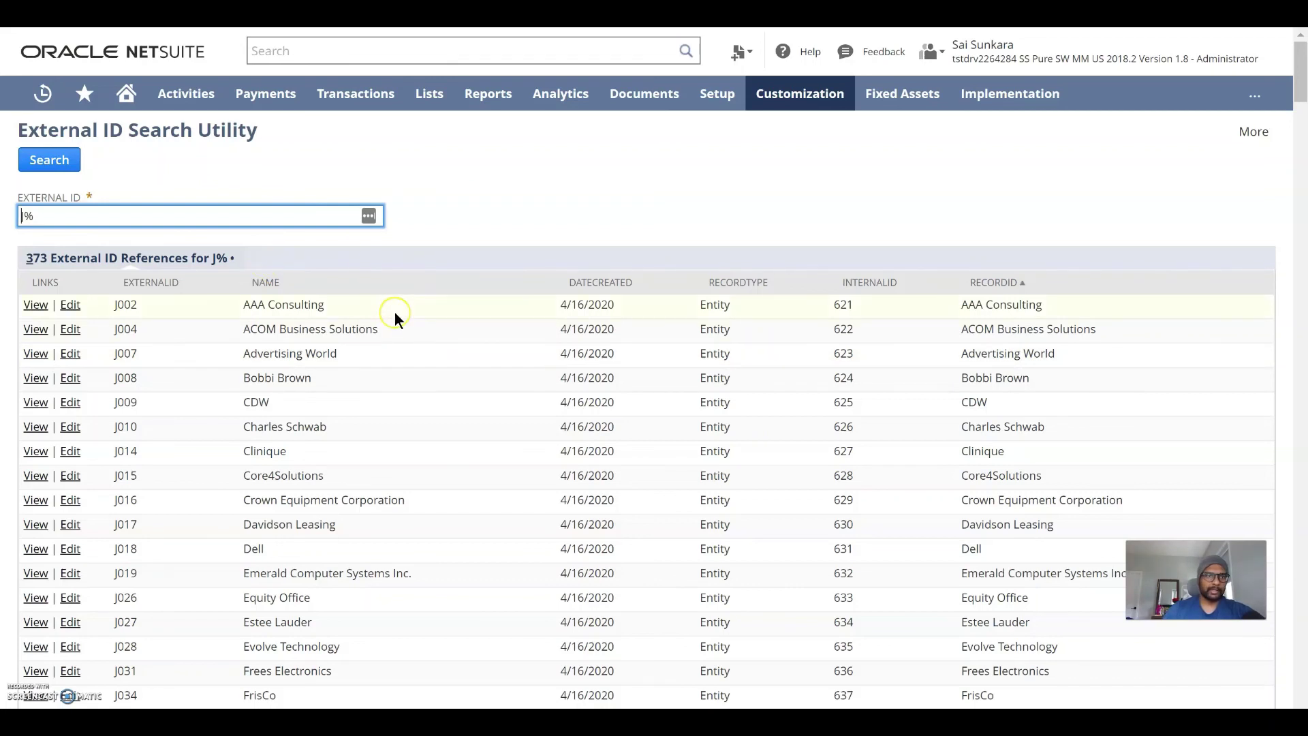